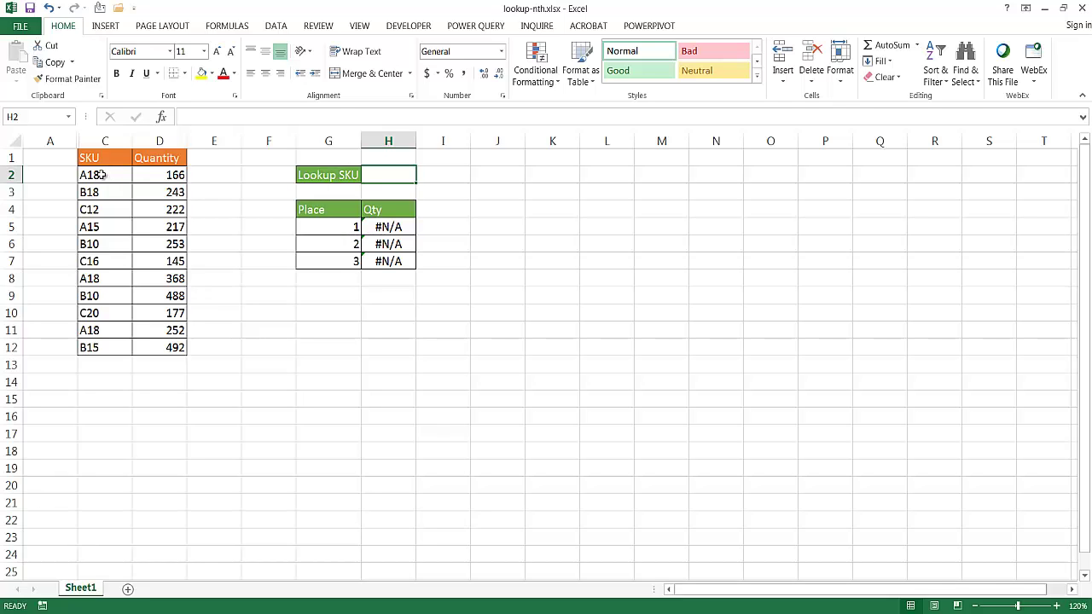
Locate the three A18 entries in the SKU list.
{"action": "left_click", "coordinate": [102, 175]}
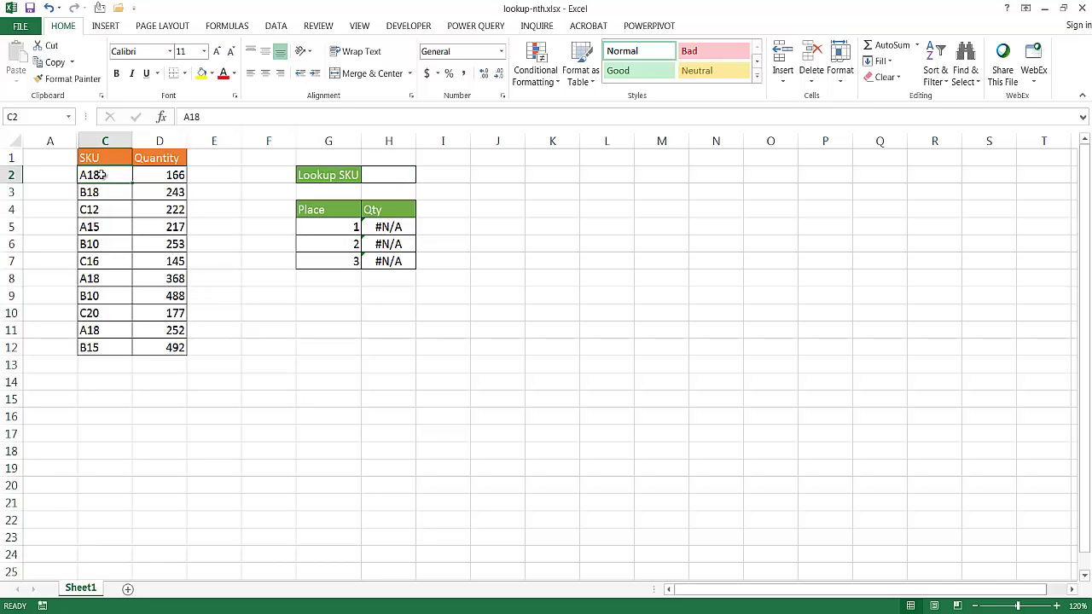
{"action": "left_click", "coordinate": [108, 278]}
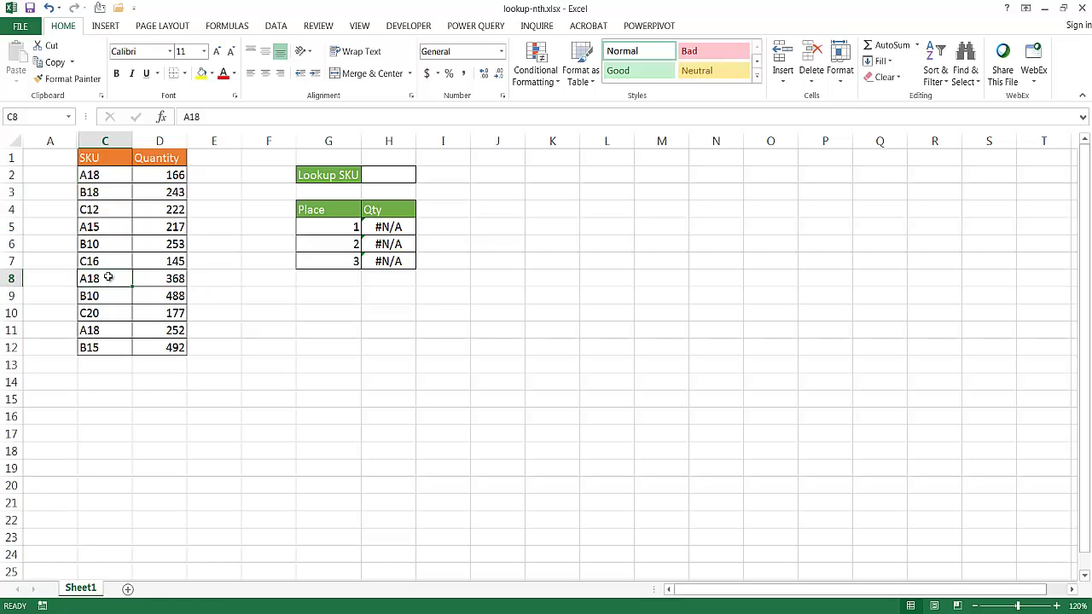
{"action": "left_click", "coordinate": [108, 331]}
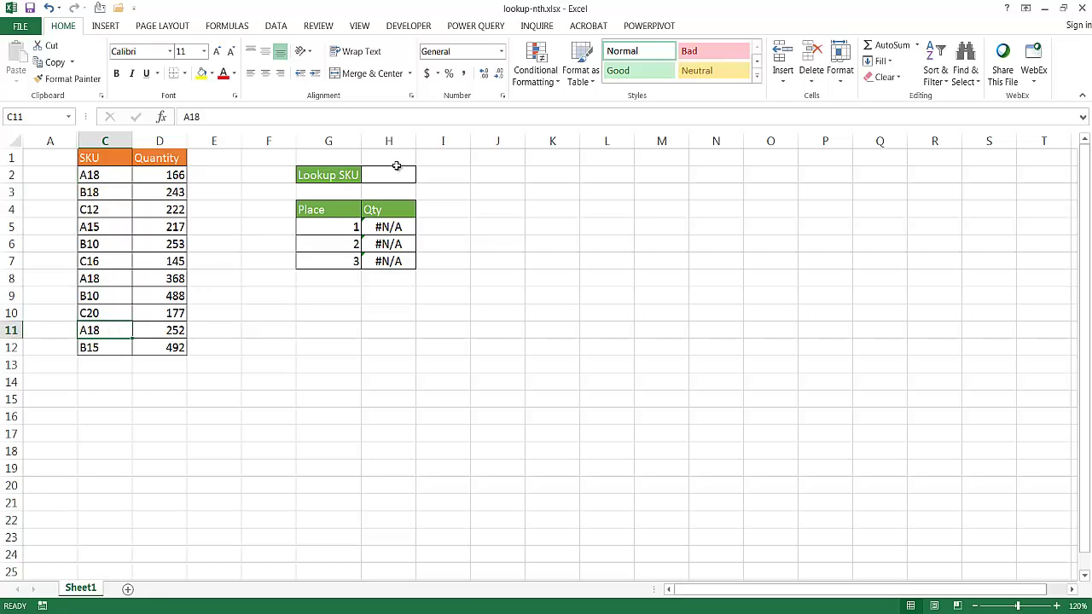
Enter a test formula =VLOOKUP(A18,C1:D12,2,FALSE) in H10.
{"action": "left_click", "coordinate": [382, 307]}
{"action": "type", "text": "=v"}
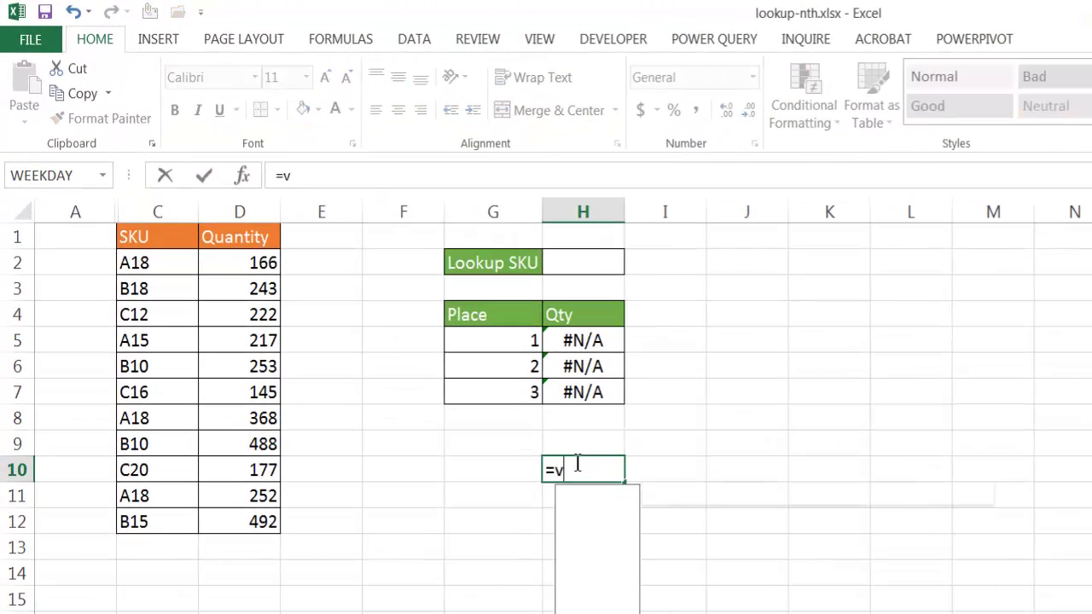
{"action": "type", "text": "lo"}
{"action": "key", "text": "Tab"}
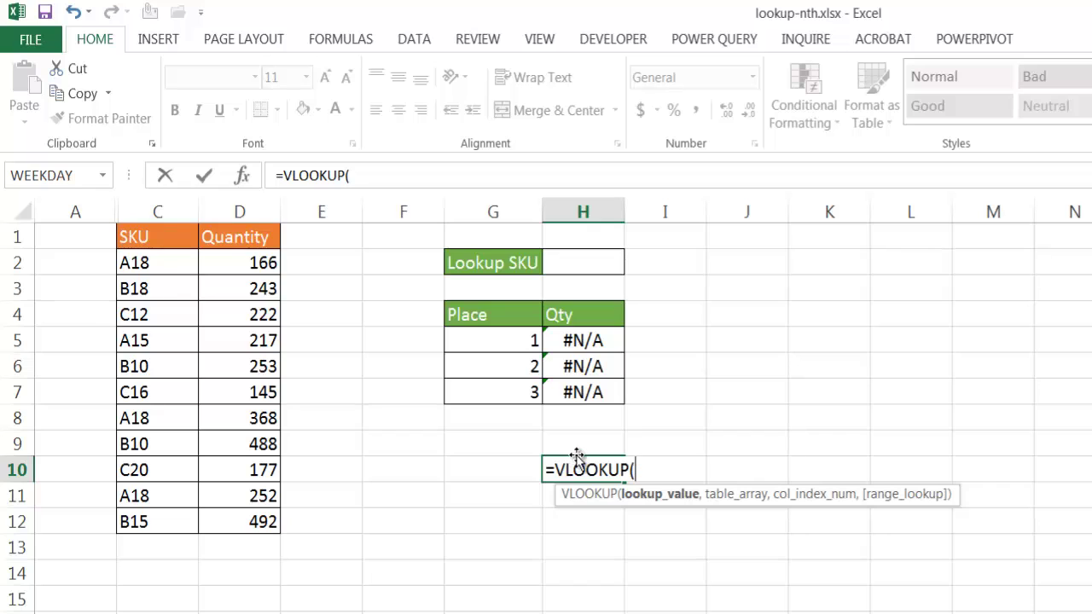
{"action": "type", "text": "A18,"}
{"action": "left_click_drag", "start_coordinate": [189, 237], "coordinate": [249, 522]}
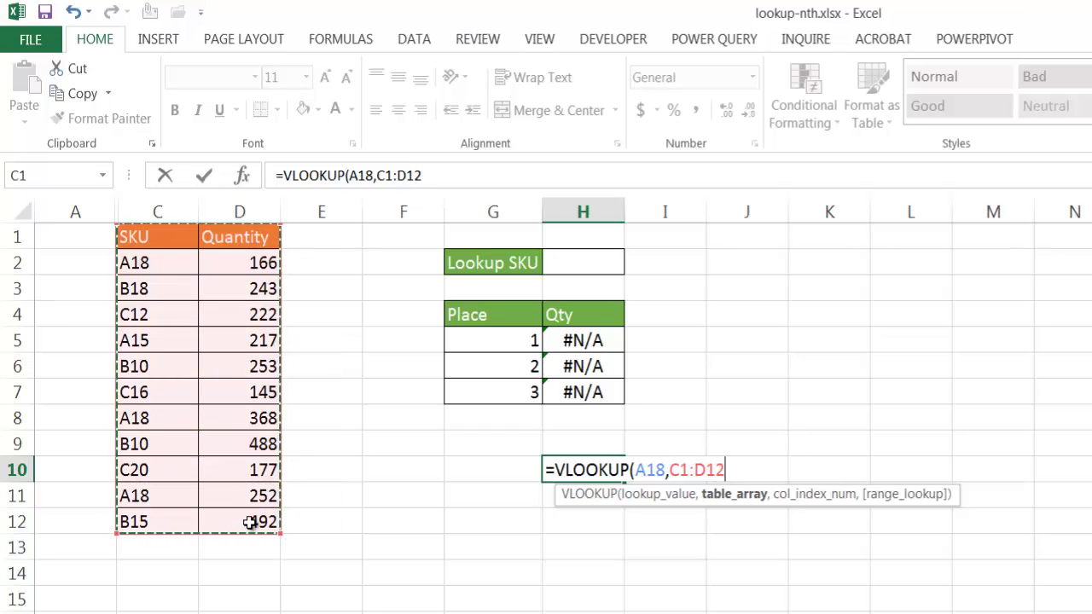
{"action": "type", "text": ","}
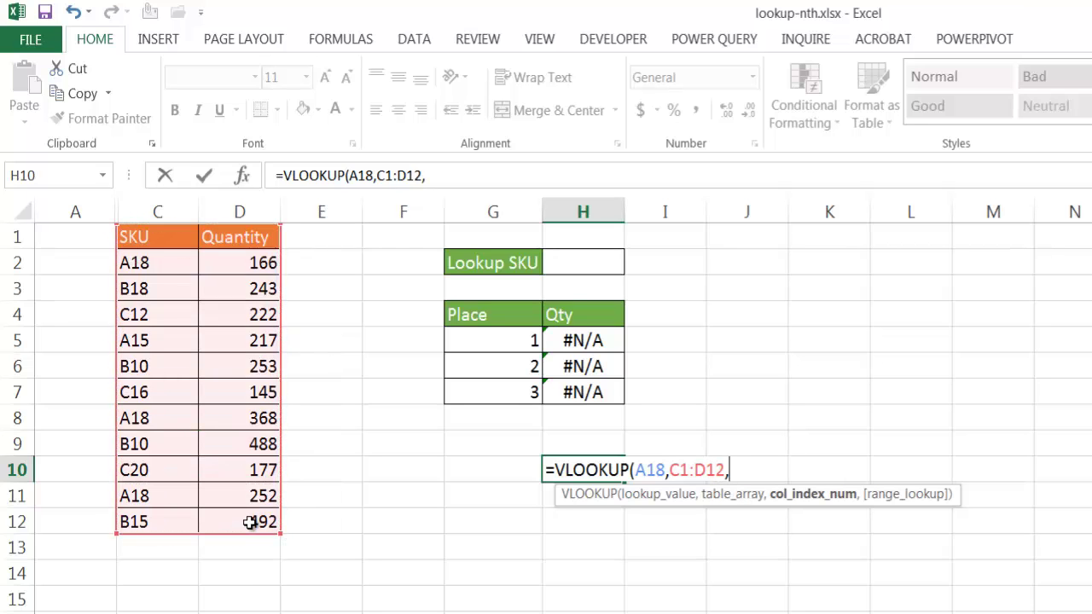
{"action": "type", "text": "2"}
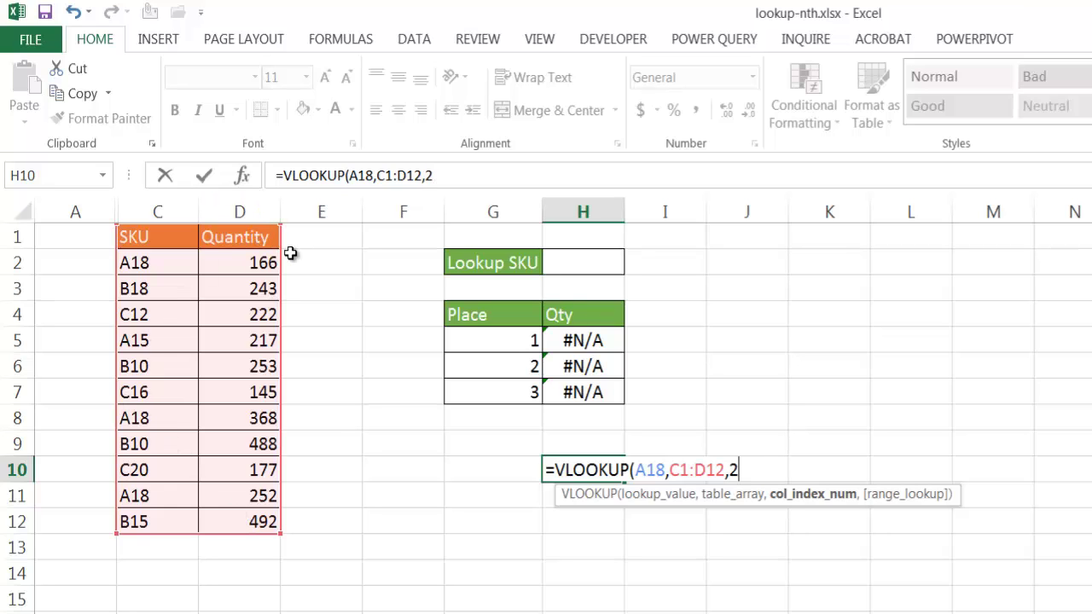
{"action": "type", "text": ","}
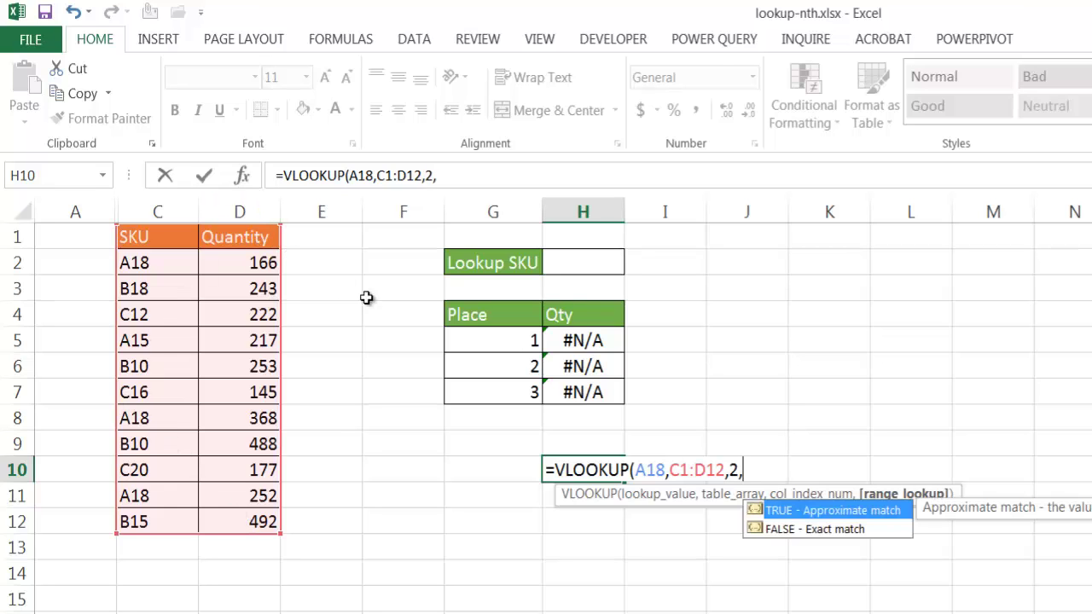
{"action": "double_click", "coordinate": [769, 530]}
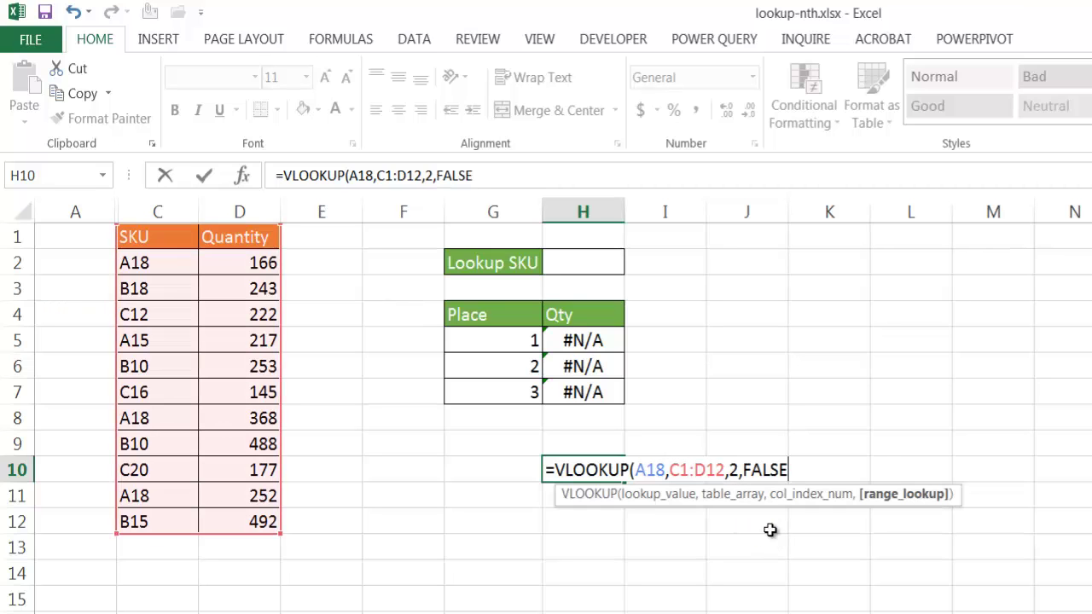
{"action": "type", "text": ")"}
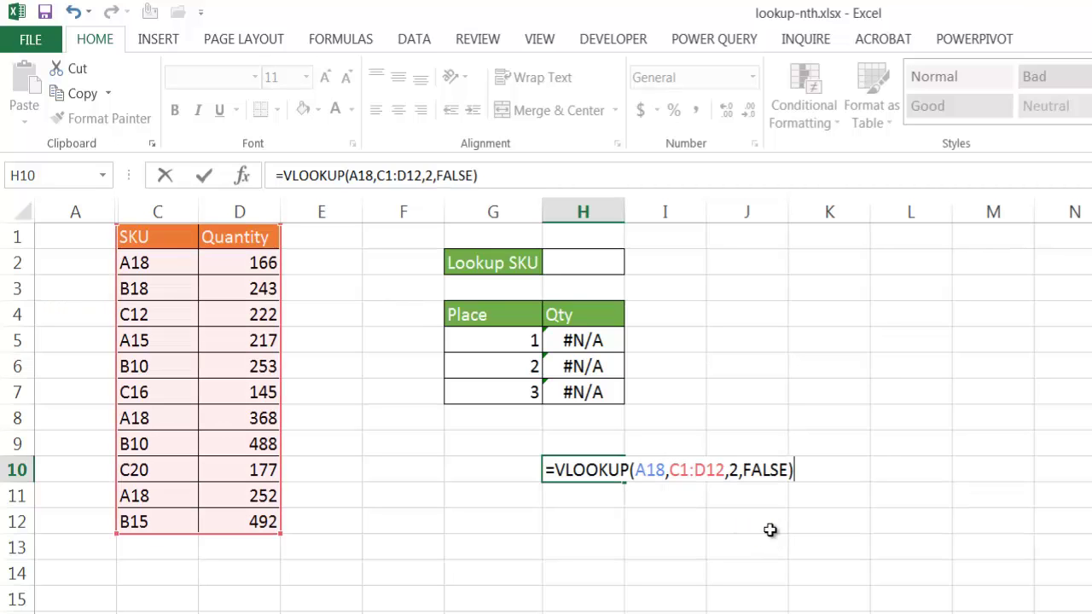
{"action": "key", "text": "Return"}
Put quotes around A18 in the H10 formula so it returns 166.
{"action": "left_click", "coordinate": [595, 468]}
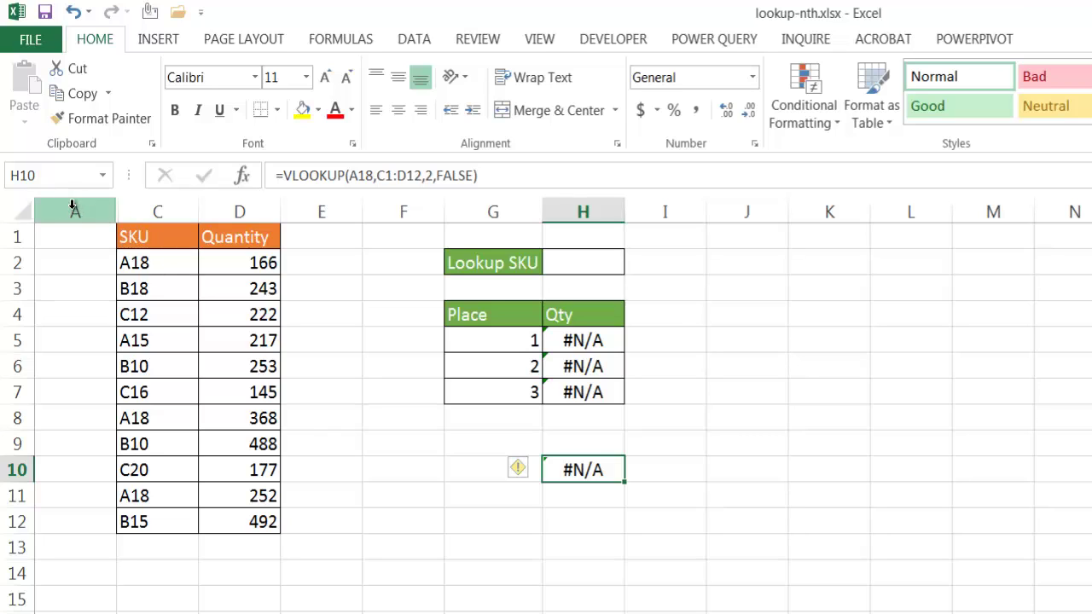
{"action": "left_click", "coordinate": [351, 175]}
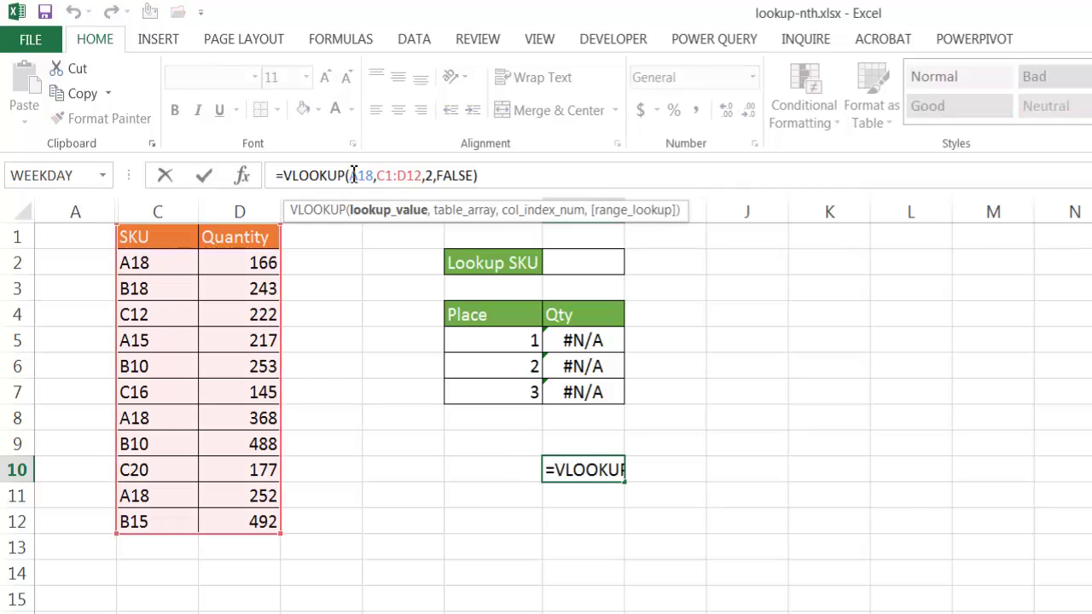
{"action": "type", "text": "\""}
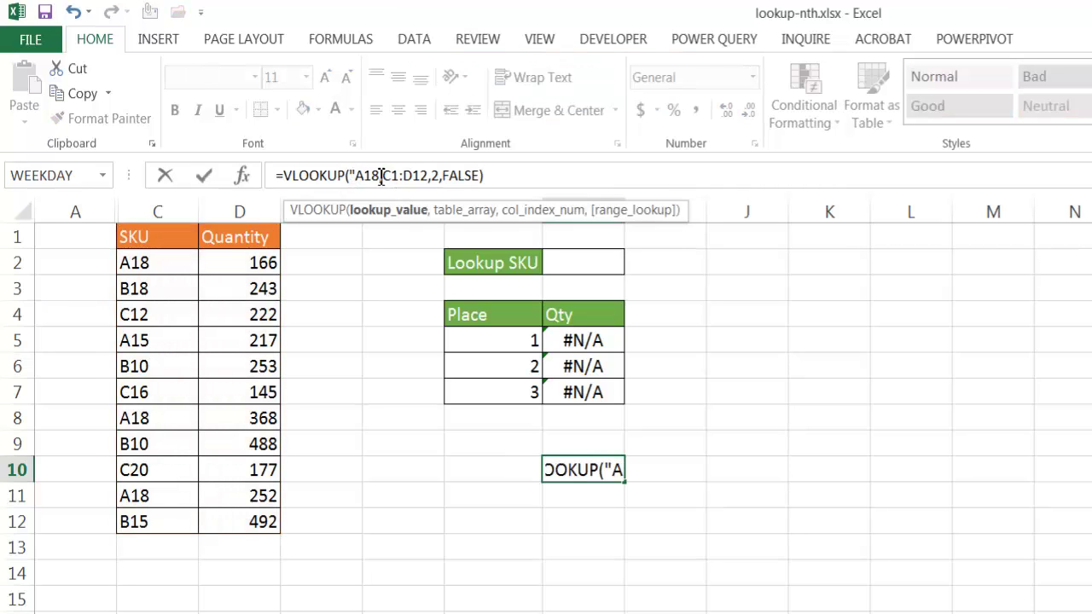
{"action": "type", "text": "\""}
{"action": "key", "text": "Return"}
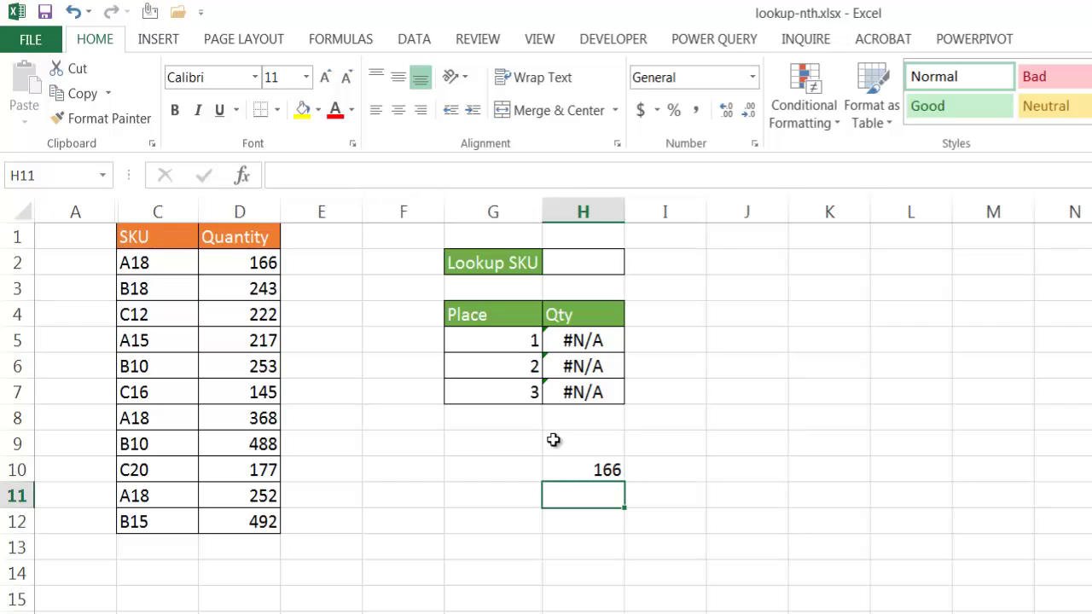
{"action": "left_click", "coordinate": [589, 472]}
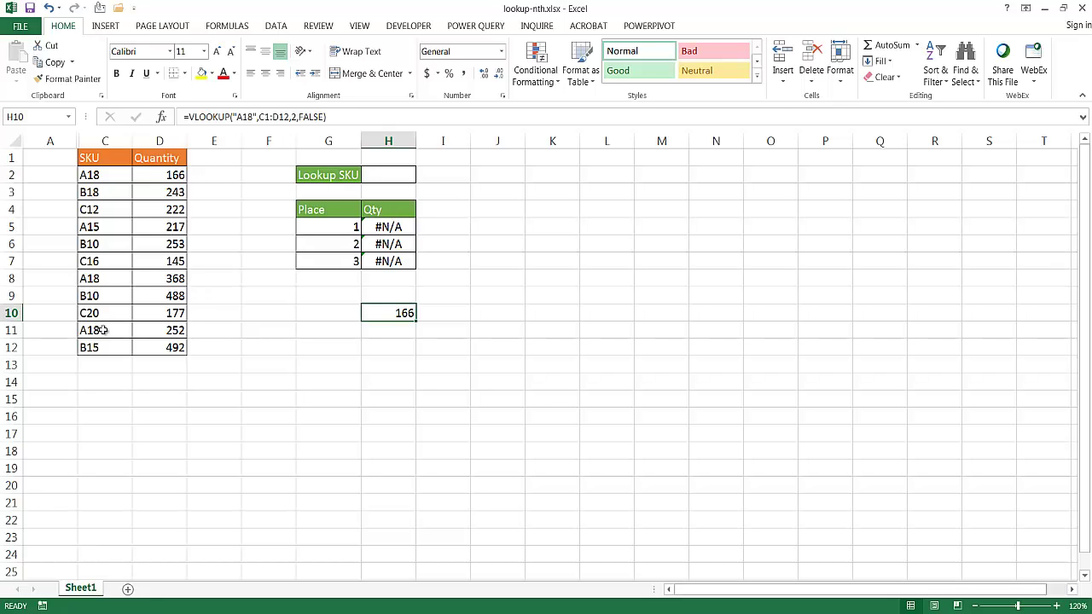
Set the Lookup SKU in H2 to A18 and check the Place 1–3 Qty results against the table.
{"action": "left_click", "coordinate": [392, 177]}
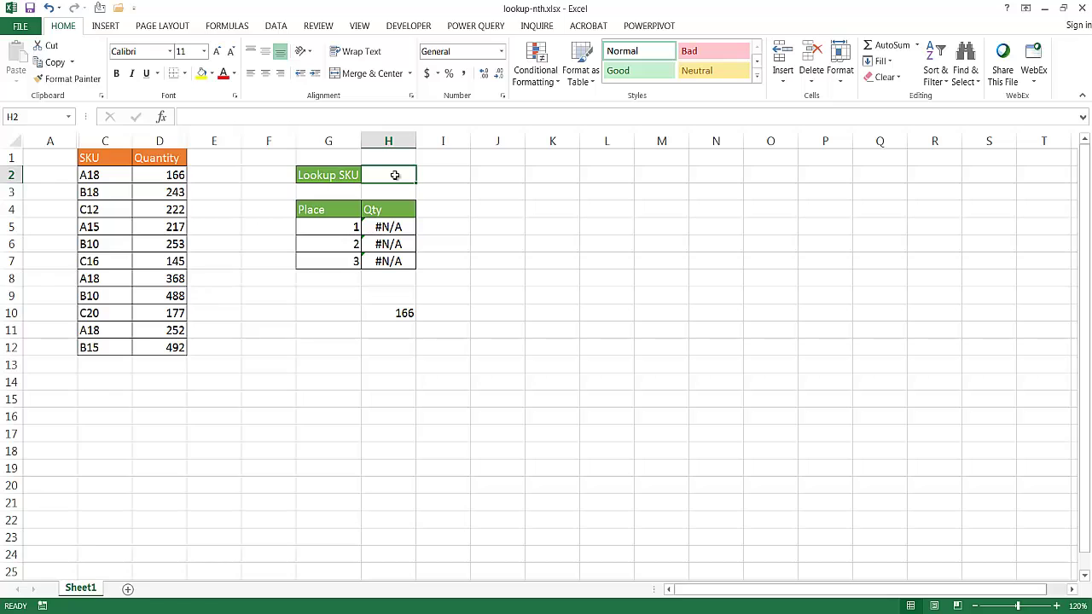
{"action": "type", "text": "A18"}
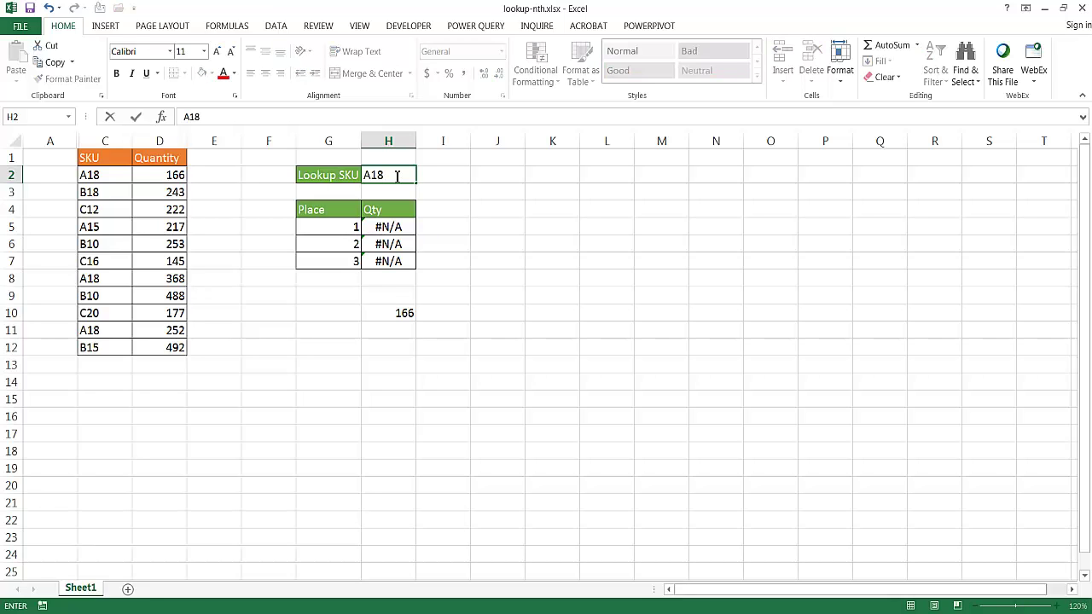
{"action": "key", "text": "Return"}
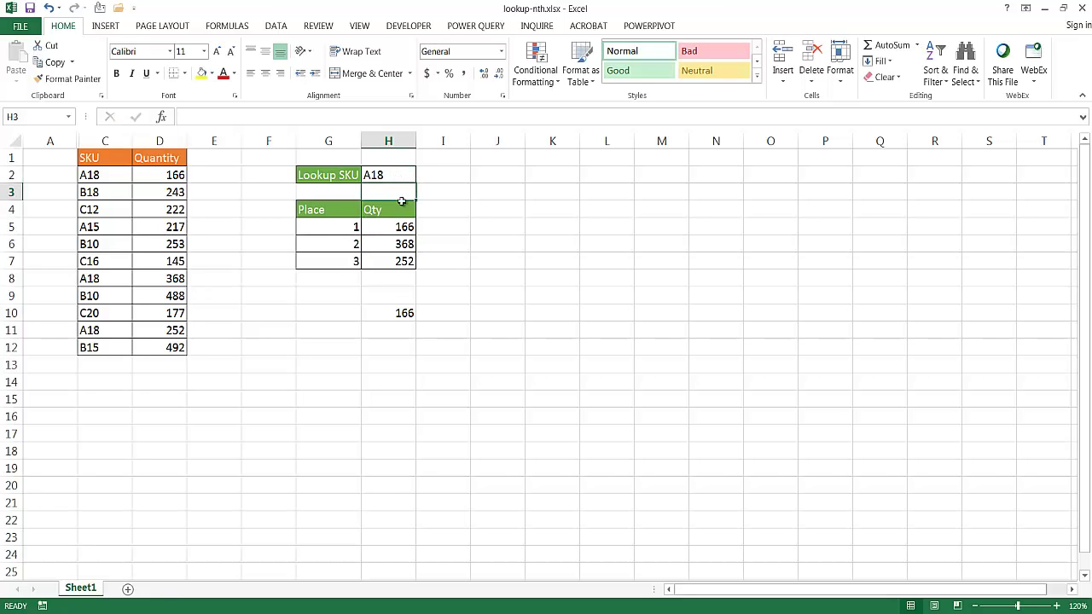
{"action": "left_click", "coordinate": [324, 220]}
{"action": "left_click", "coordinate": [381, 231]}
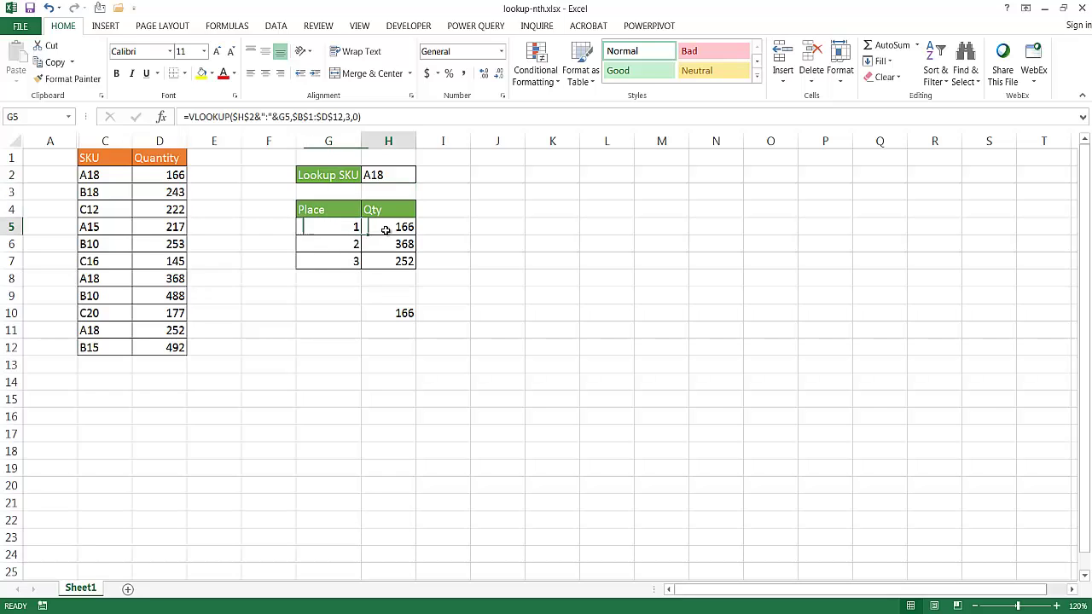
{"action": "left_click", "coordinate": [340, 245]}
{"action": "left_click", "coordinate": [384, 246]}
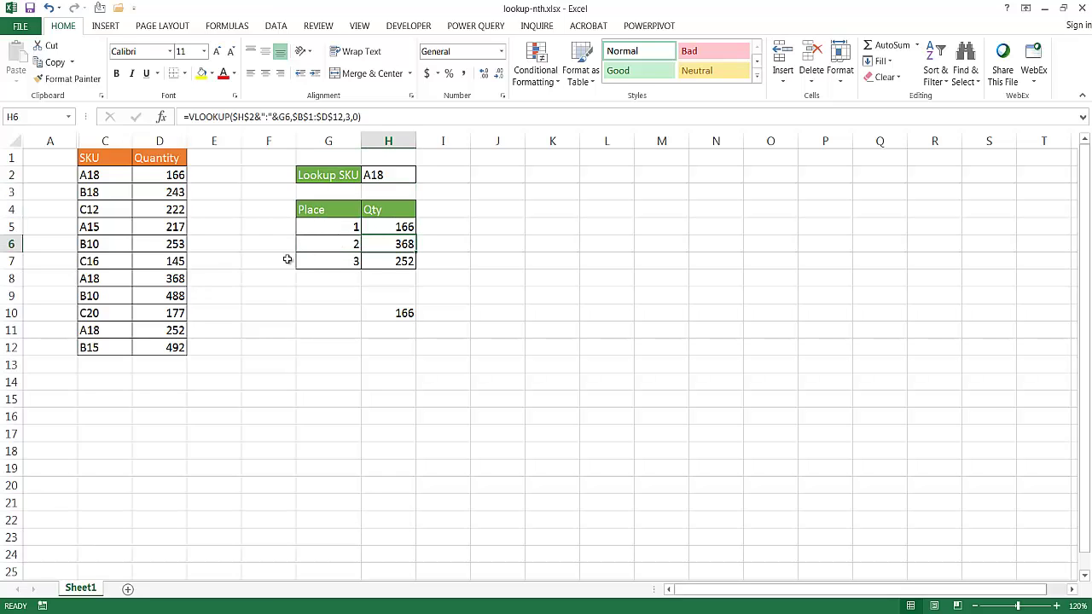
{"action": "left_click", "coordinate": [153, 281]}
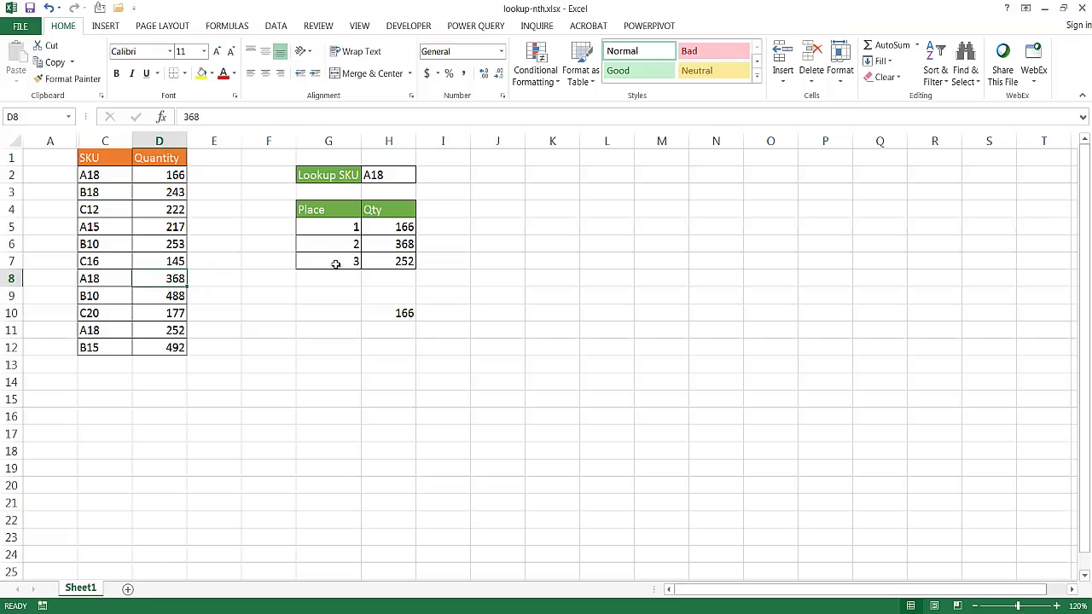
{"action": "left_click", "coordinate": [341, 263]}
{"action": "left_click", "coordinate": [110, 326]}
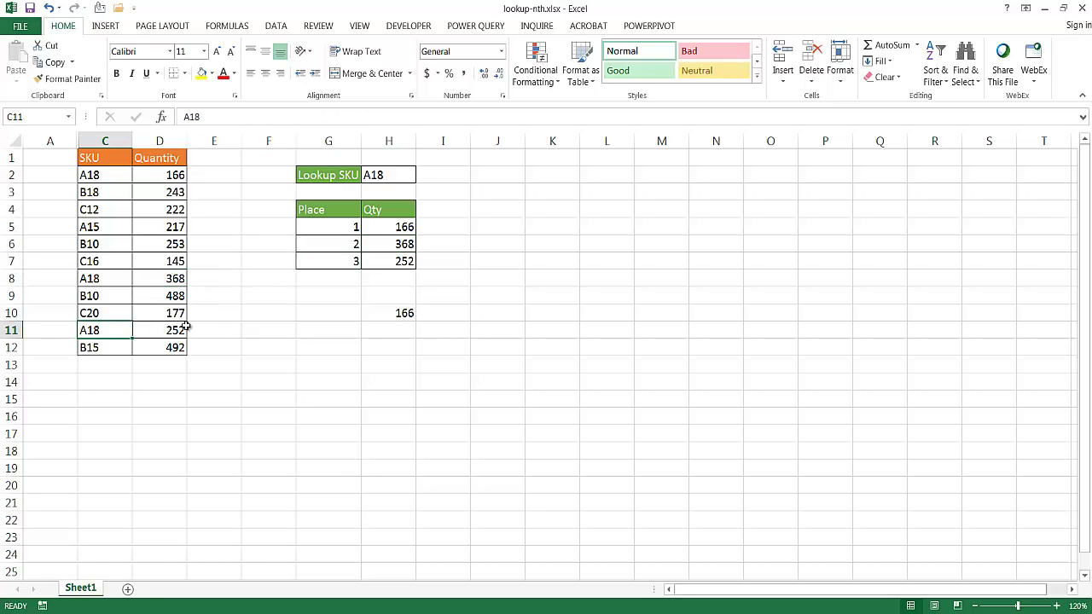
{"action": "left_click", "coordinate": [399, 260]}
Change the Lookup SKU to B18, then to b10.
{"action": "left_click", "coordinate": [388, 175]}
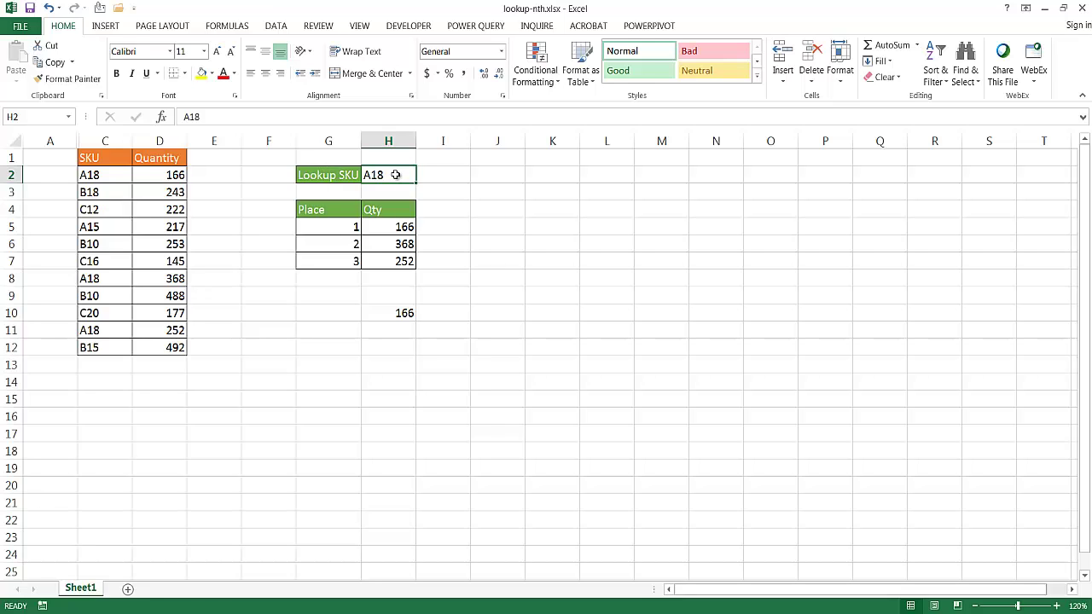
{"action": "type", "text": "B18"}
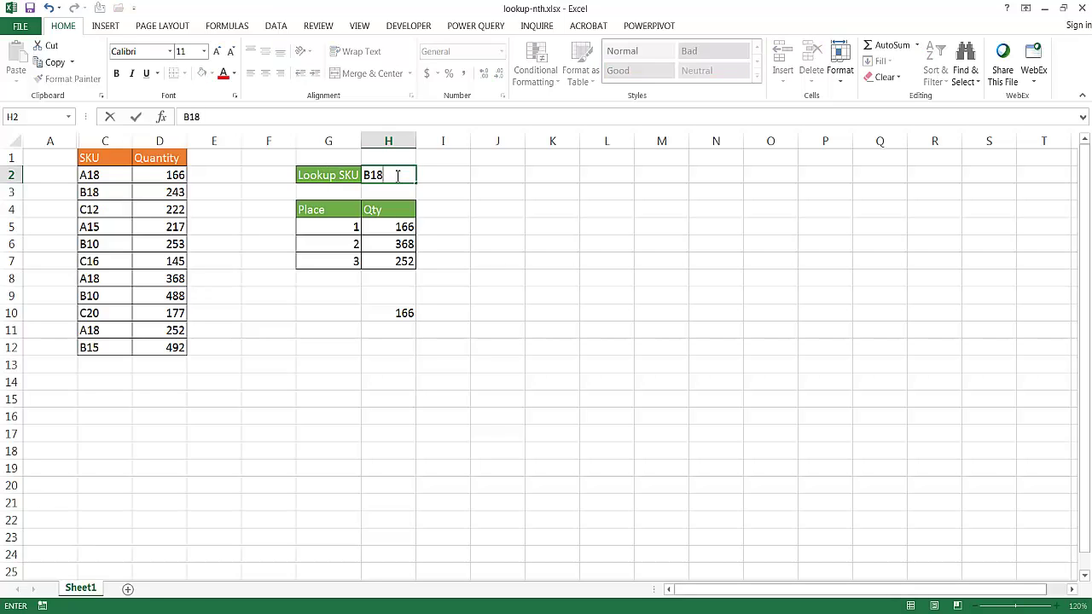
{"action": "key", "text": "Return"}
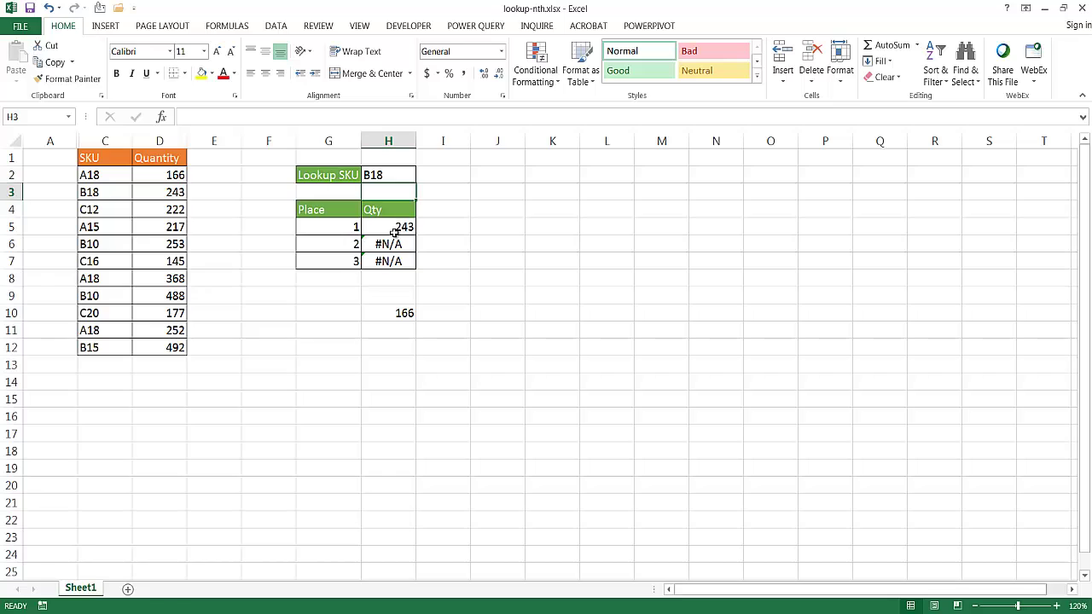
{"action": "left_click", "coordinate": [396, 175]}
{"action": "double_click", "coordinate": [213, 117]}
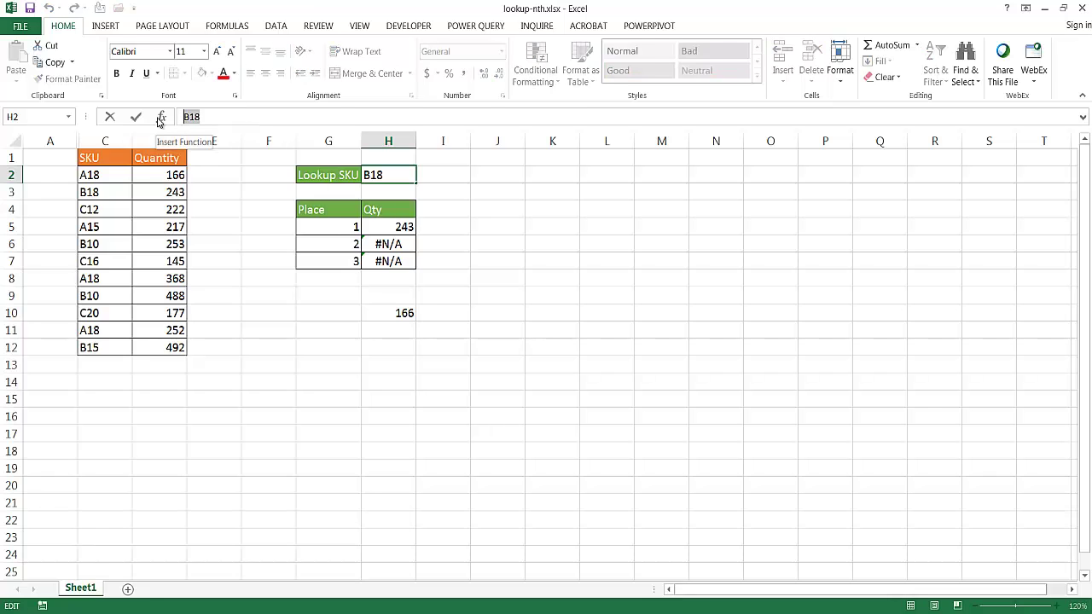
{"action": "type", "text": "b10"}
{"action": "key", "text": "Return"}
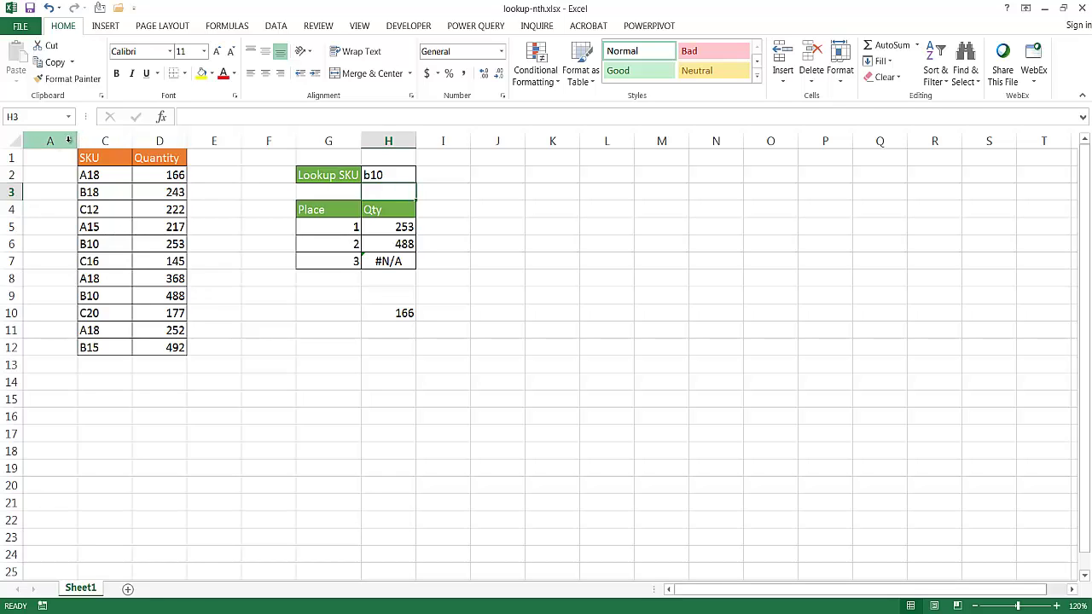
{"action": "left_click_drag", "start_coordinate": [68, 139], "coordinate": [95, 142]}
{"action": "right_click", "coordinate": [96, 140]}
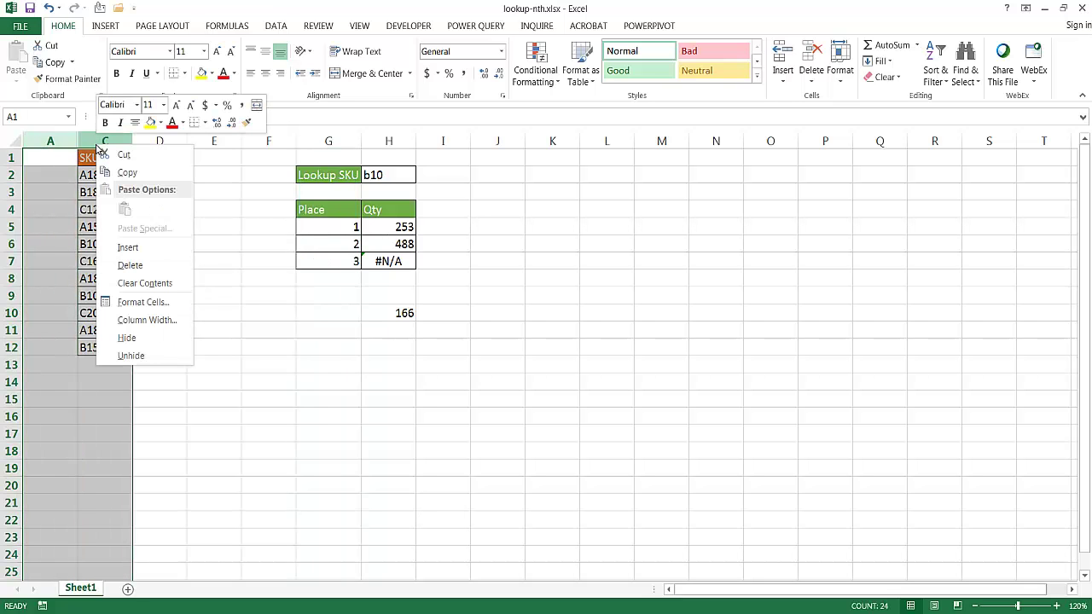
{"action": "left_click", "coordinate": [160, 356]}
{"action": "left_click", "coordinate": [213, 415]}
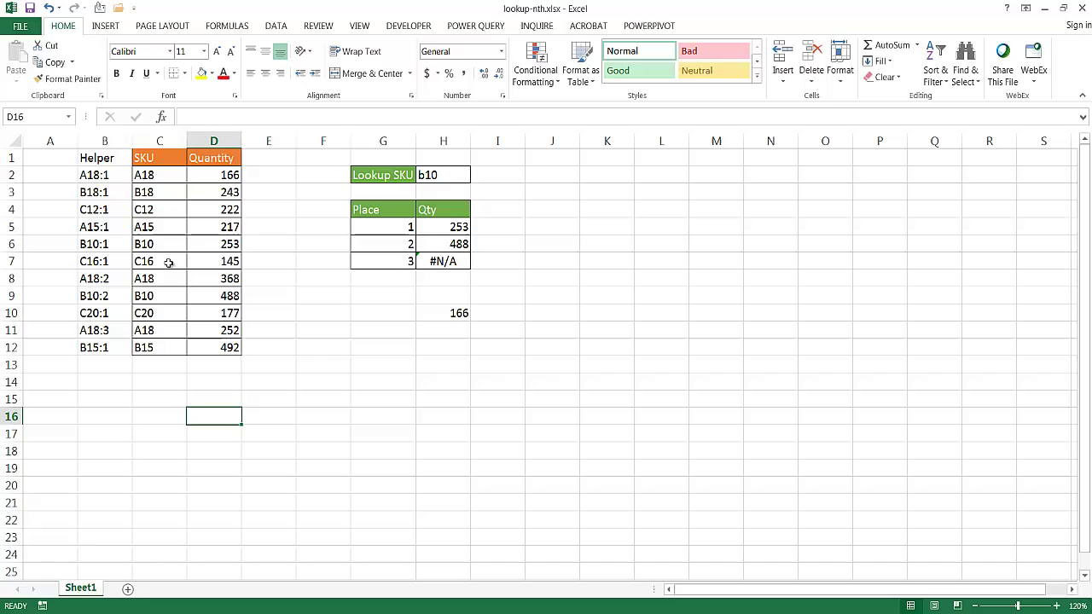
{"action": "left_click", "coordinate": [108, 175]}
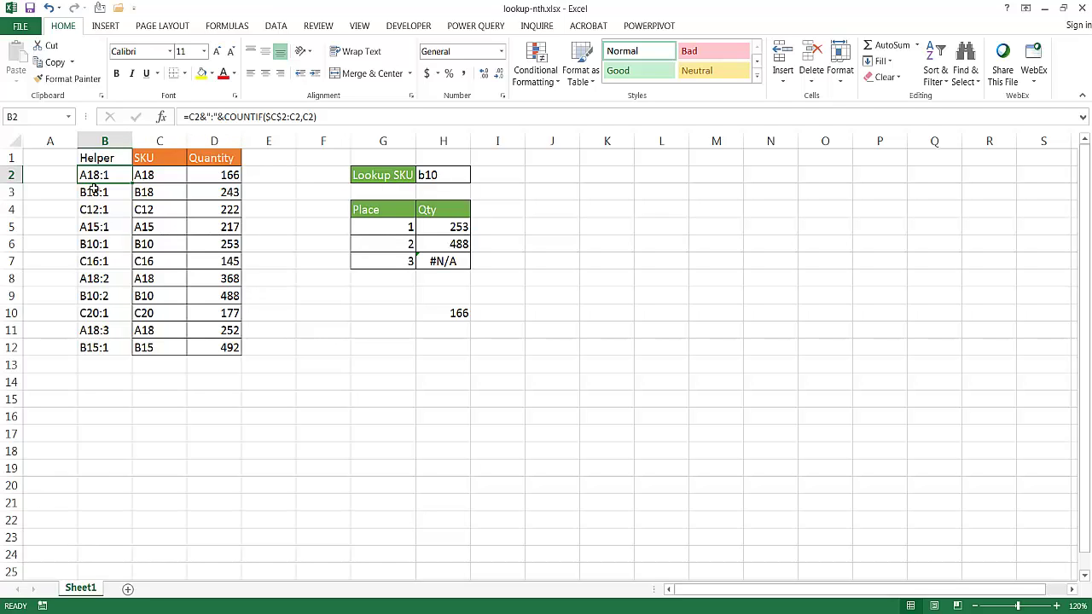
Clear B2:B12 and start a COUNTIF in B2 over the range C2:C2.
{"action": "left_click_drag", "start_coordinate": [94, 173], "coordinate": [102, 343]}
{"action": "key", "text": "Delete"}
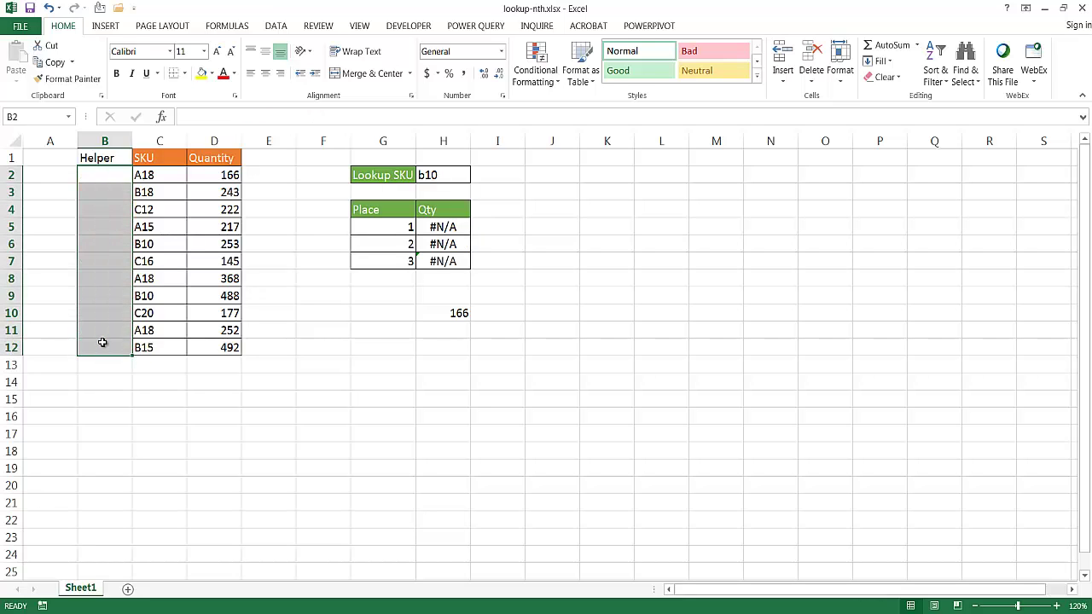
{"action": "left_click", "coordinate": [120, 173]}
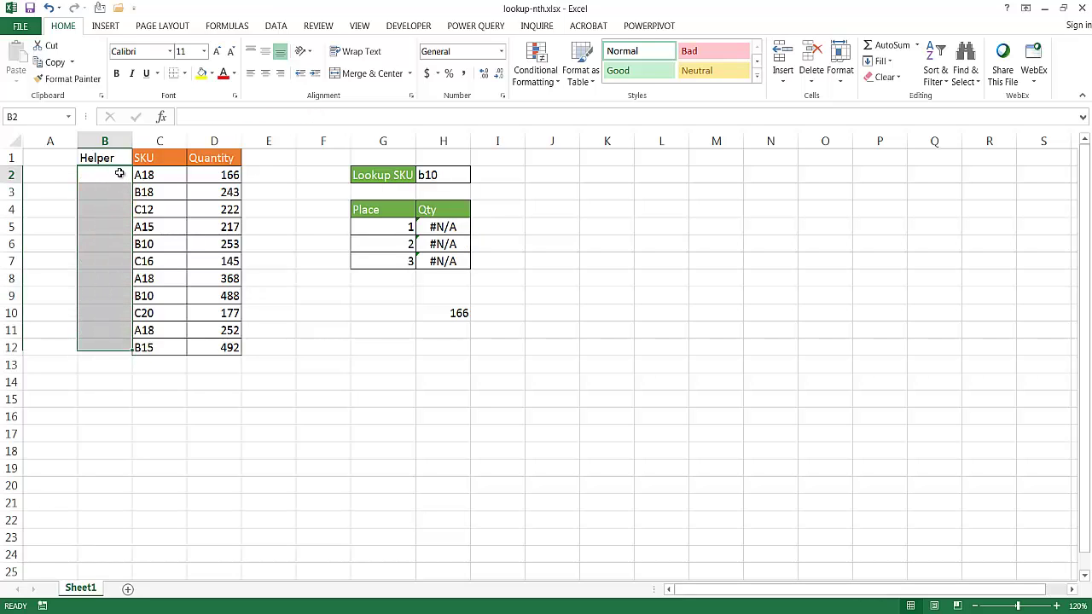
{"action": "type", "text": "=c"}
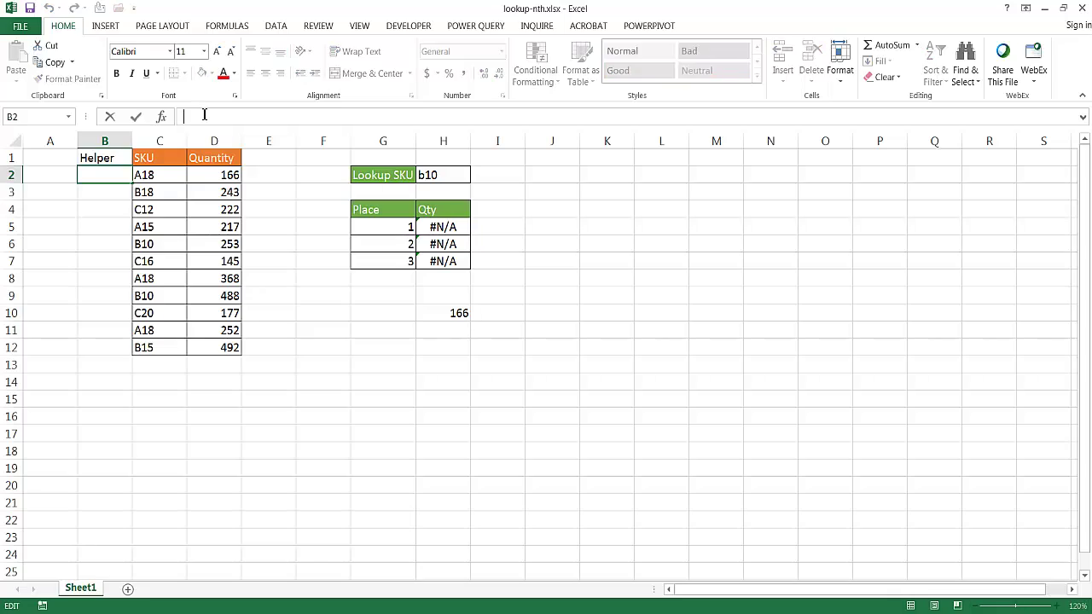
{"action": "type", "text": "ountif"}
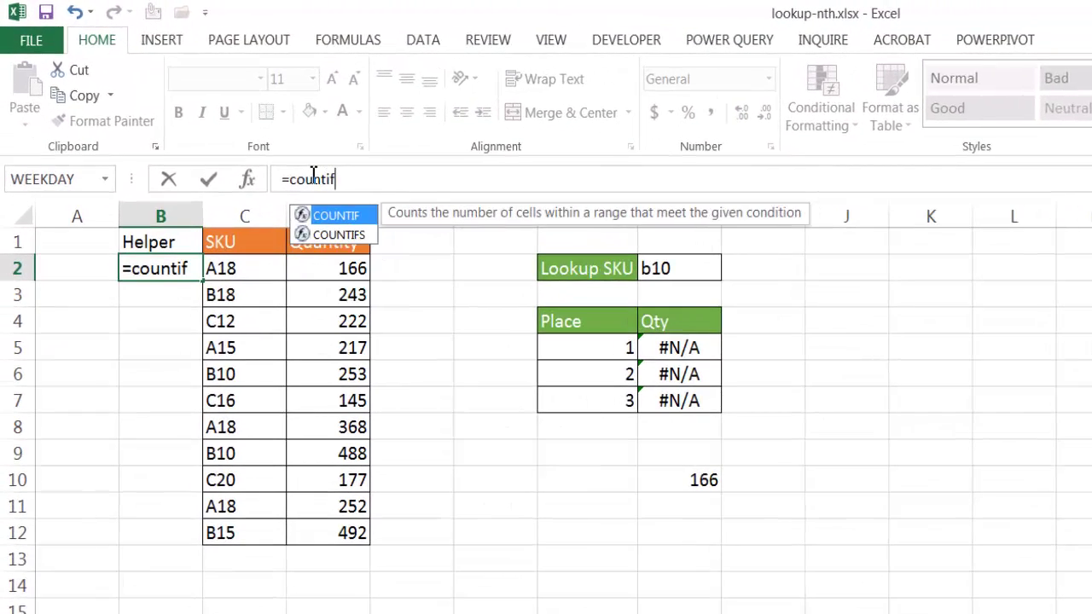
{"action": "key", "text": "Tab"}
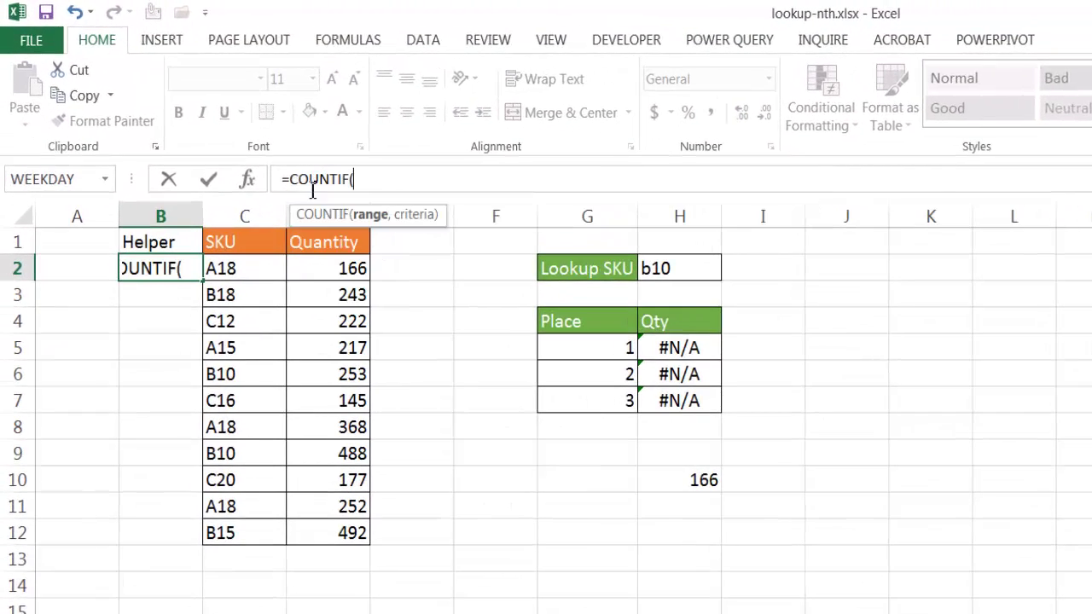
{"action": "left_click", "coordinate": [234, 267]}
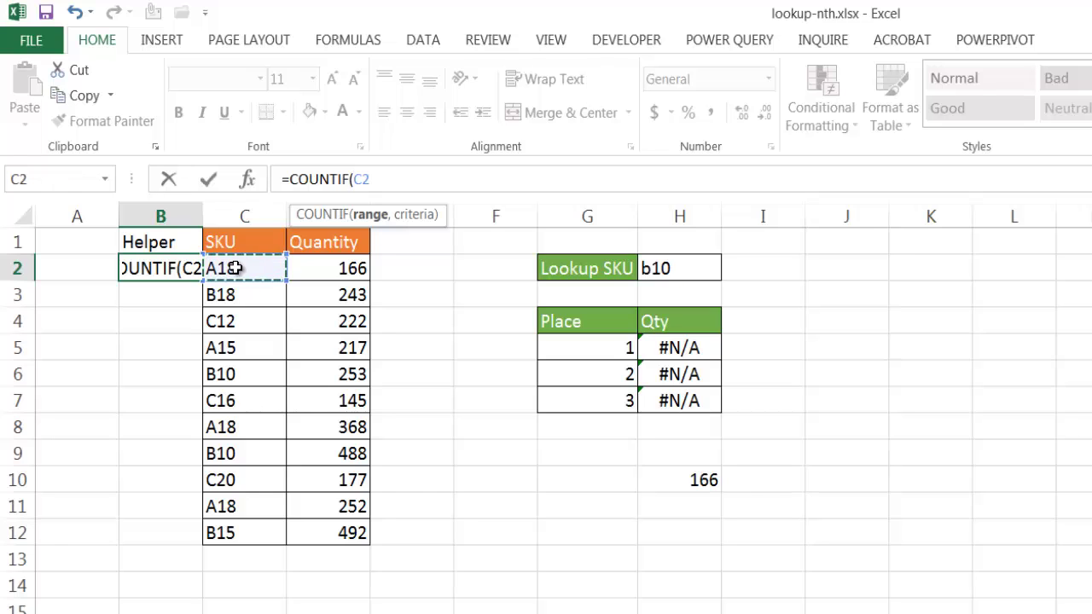
{"action": "type", "text": ":"}
{"action": "left_click", "coordinate": [234, 267]}
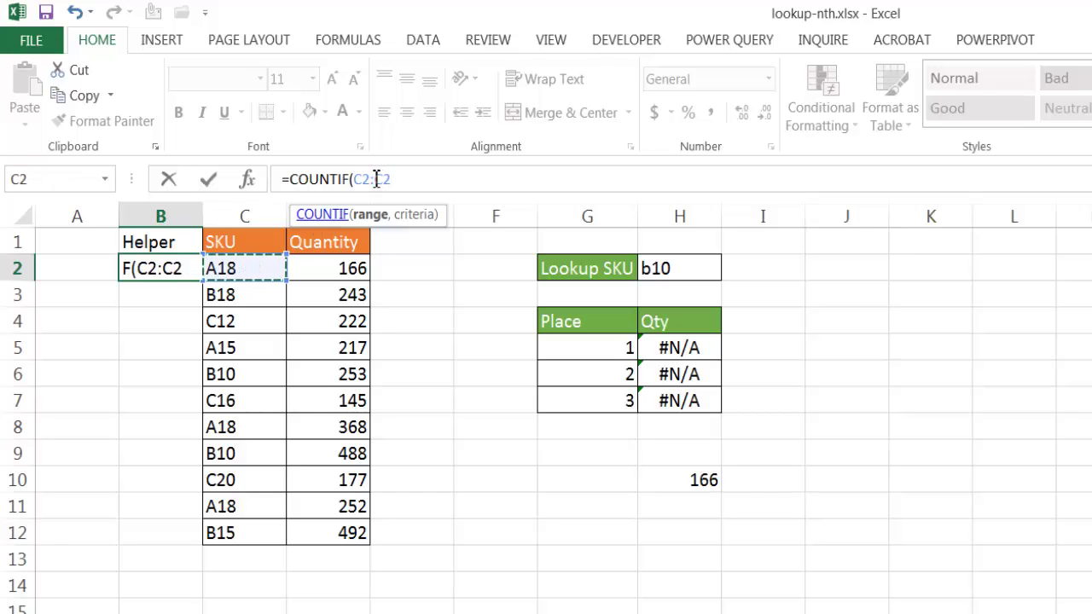
Lock the range start and add the criterion, giving =COUNTIF($C$2:C2,C2) in B2.
{"action": "left_click_drag", "start_coordinate": [391, 179], "coordinate": [360, 179]}
{"action": "left_click", "coordinate": [367, 180]}
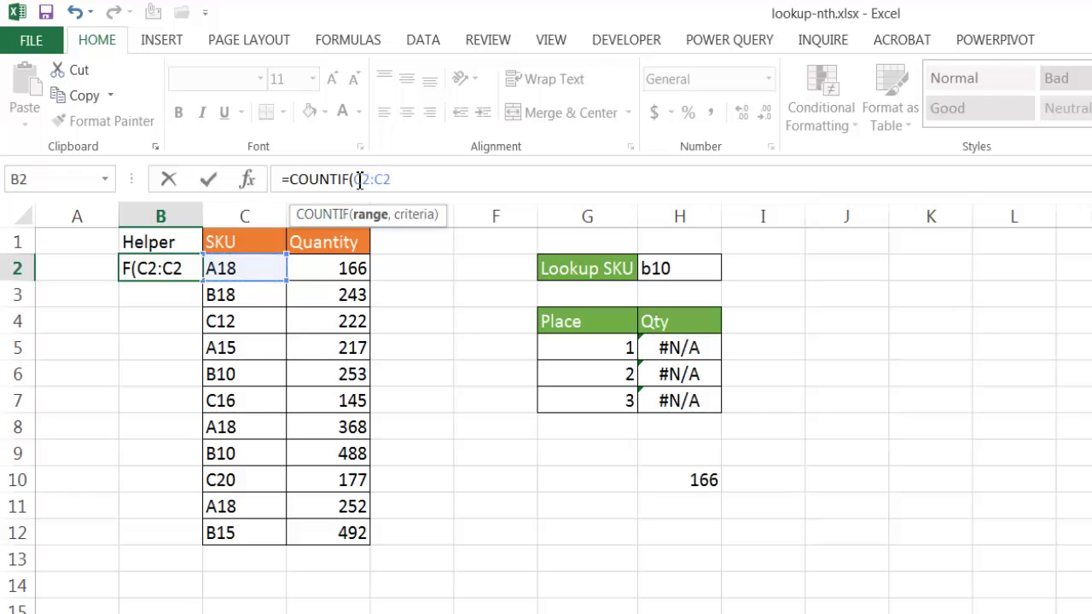
{"action": "double_click", "coordinate": [360, 179]}
{"action": "key", "text": "F4"}
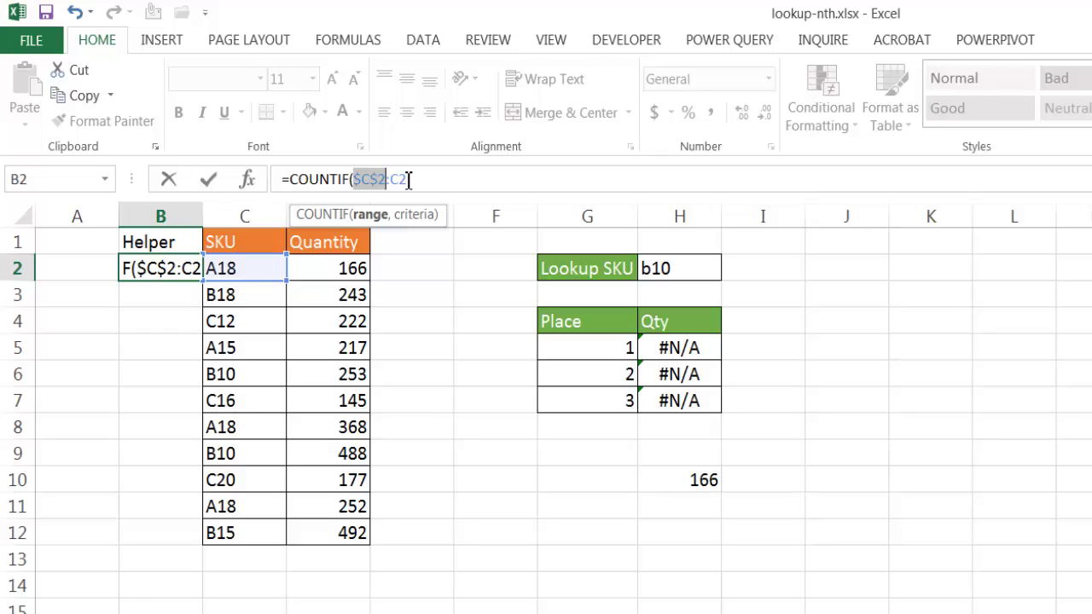
{"action": "left_click", "coordinate": [413, 181]}
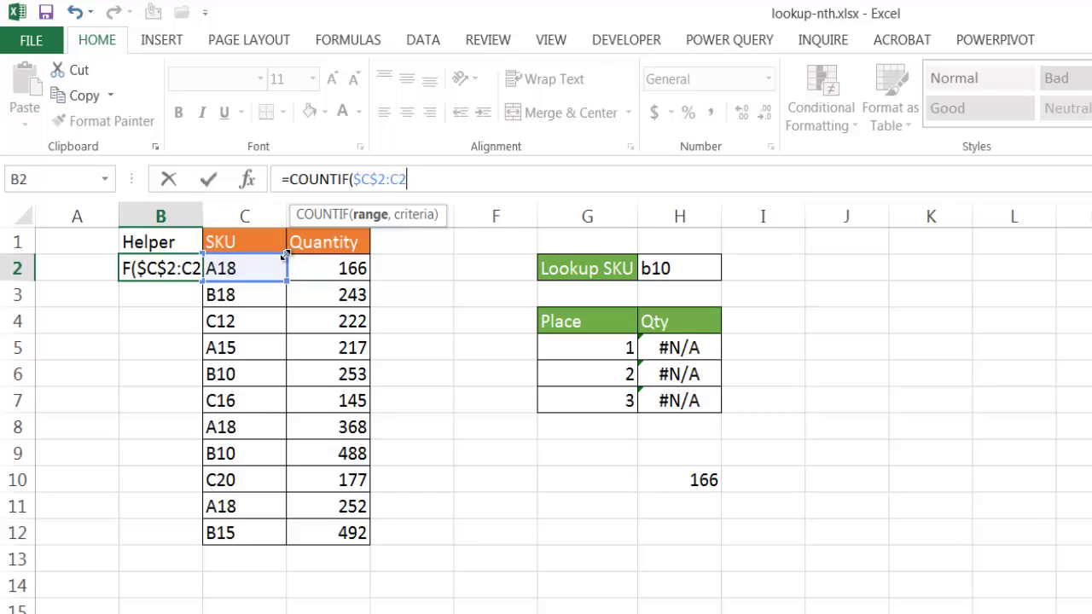
{"action": "type", "text": ","}
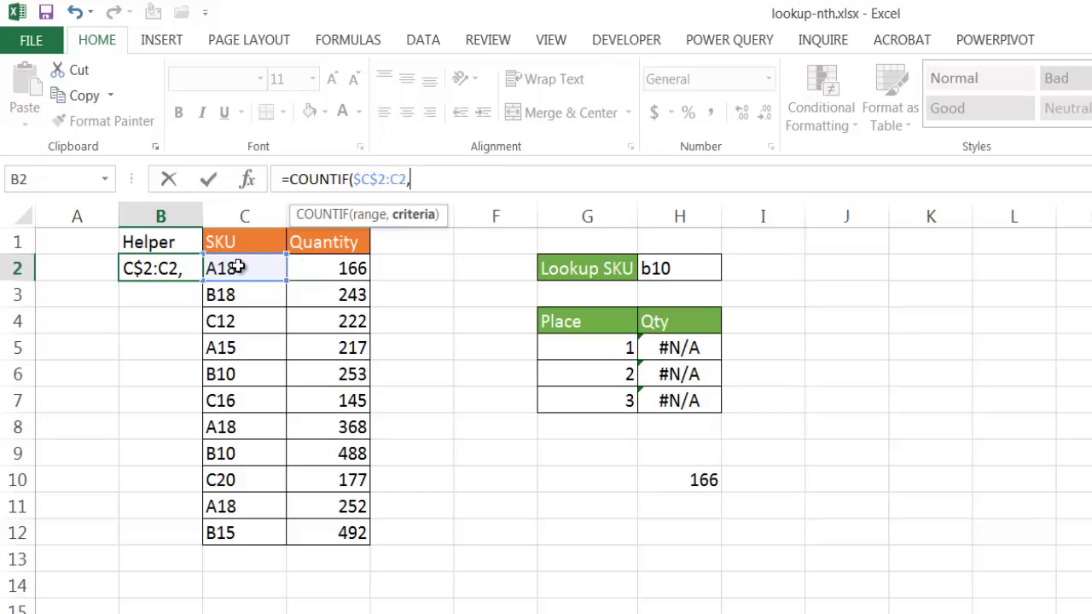
{"action": "type", "text": "c2"}
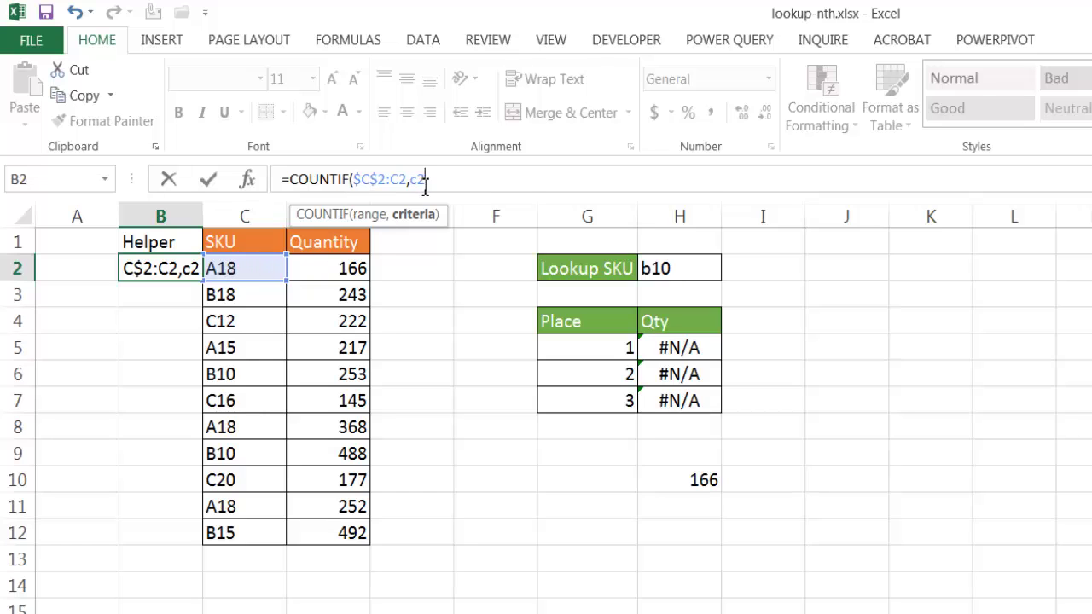
{"action": "key", "text": "Return"}
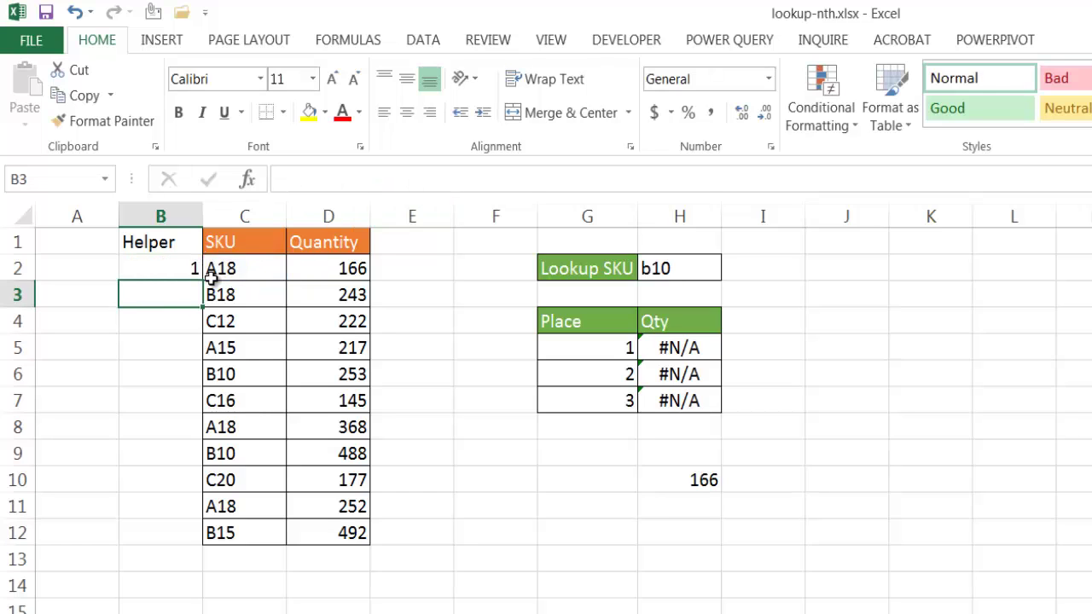
Fill B2's COUNTIF down to B12 and check the copied formulas in B6 and B9.
{"action": "left_click", "coordinate": [181, 265]}
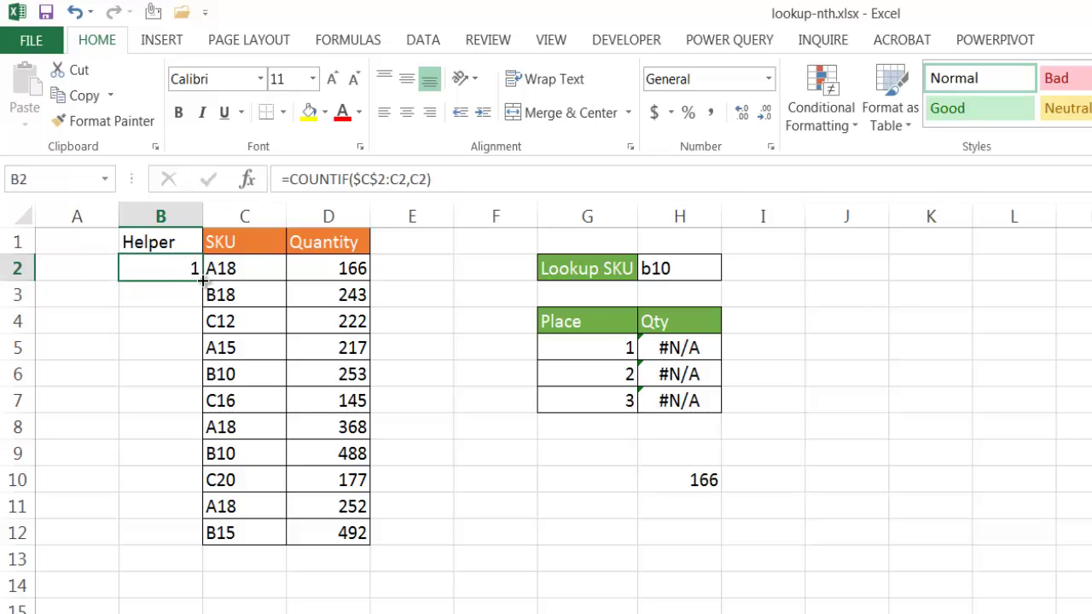
{"action": "left_click_drag", "start_coordinate": [203, 280], "coordinate": [198, 535]}
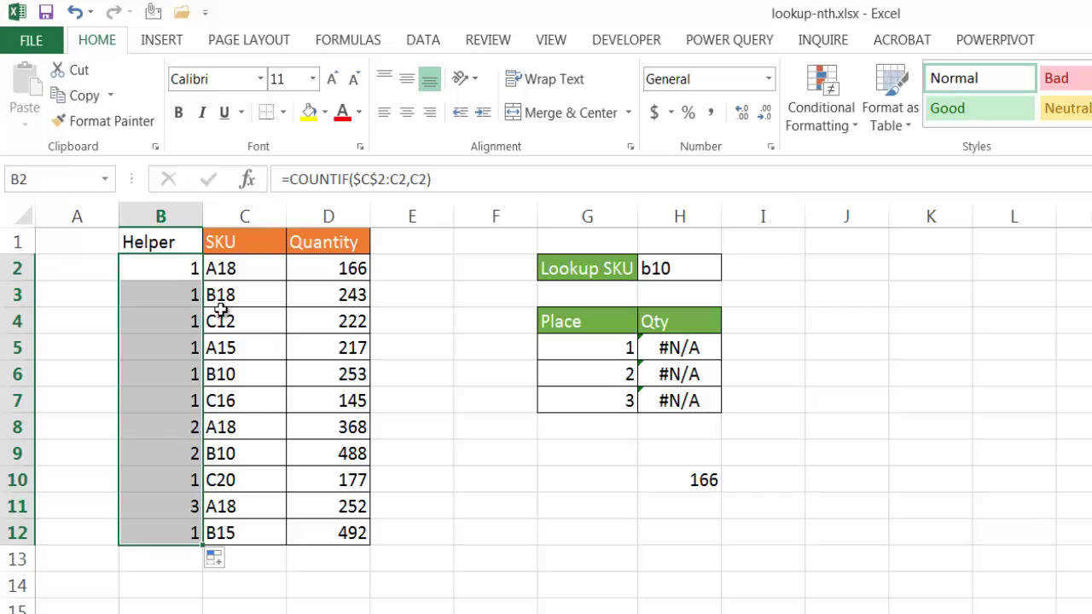
{"action": "left_click", "coordinate": [224, 375]}
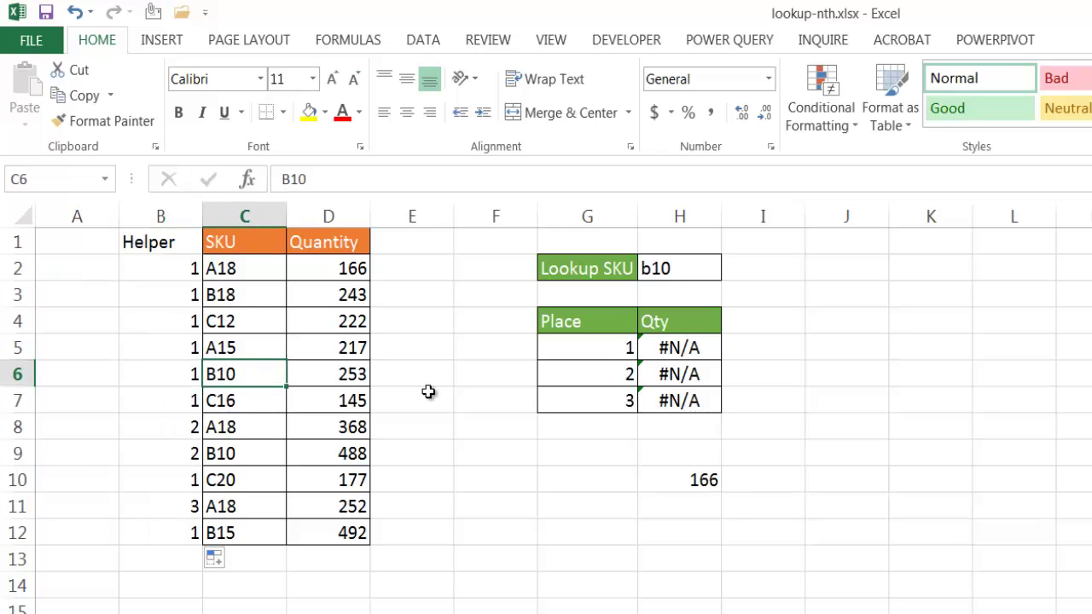
{"action": "left_click", "coordinate": [175, 378]}
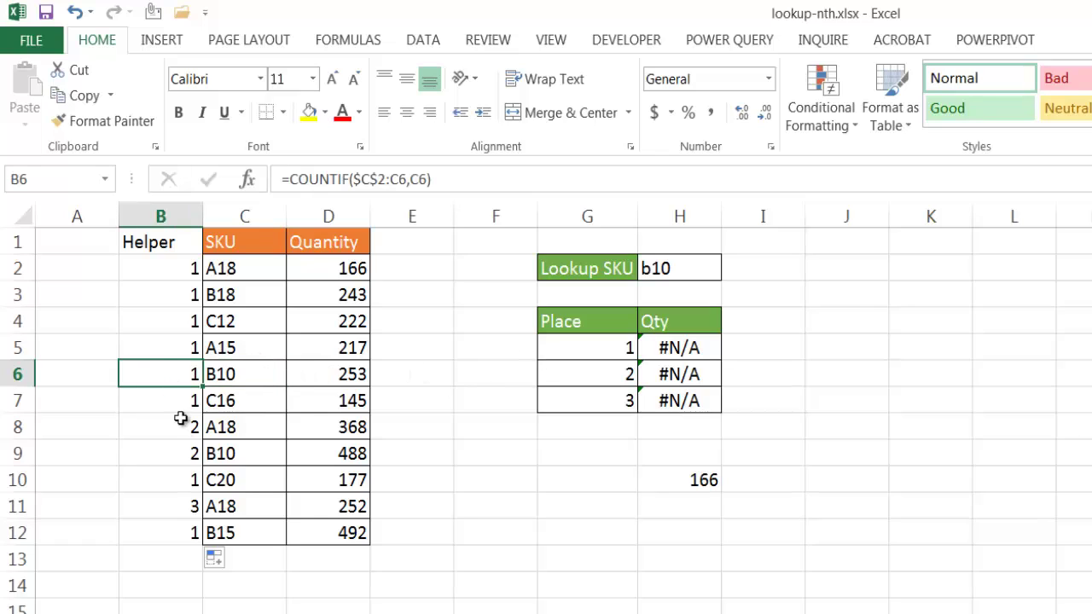
{"action": "left_click", "coordinate": [184, 450]}
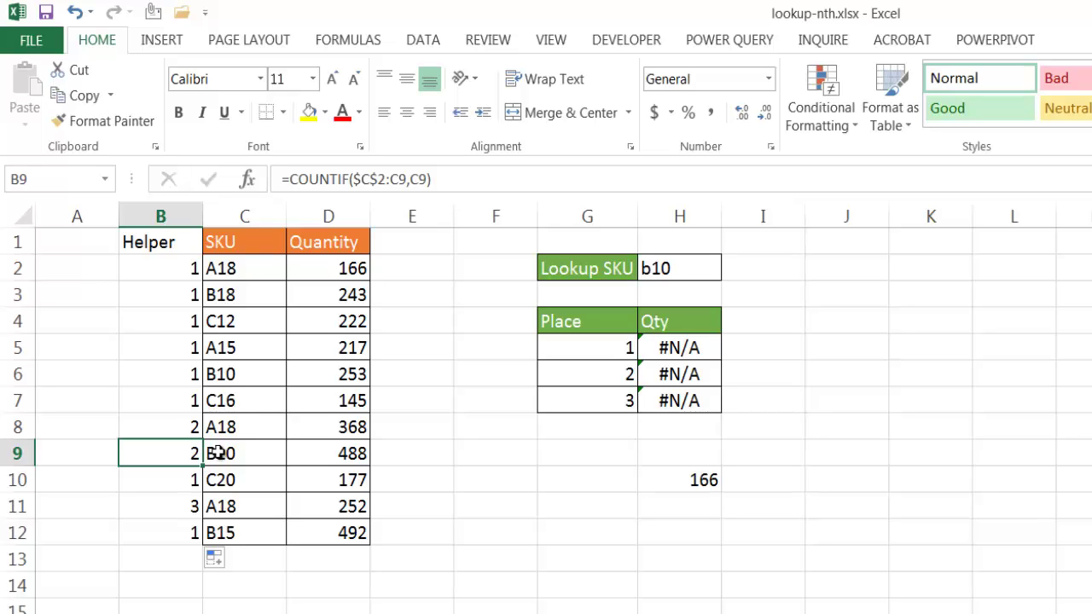
{"action": "left_click", "coordinate": [222, 453]}
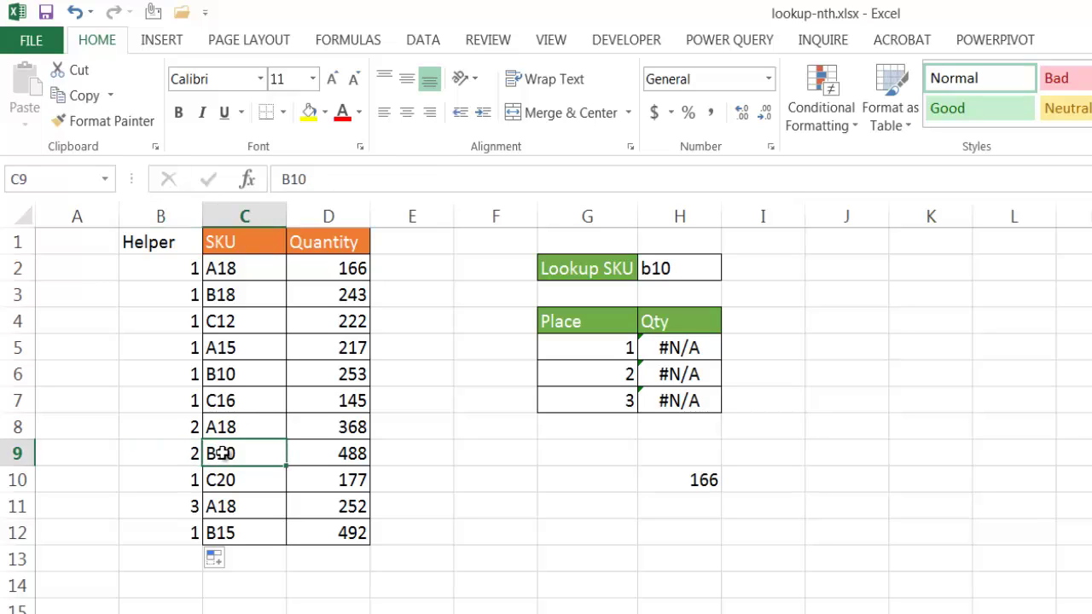
{"action": "left_click", "coordinate": [172, 451]}
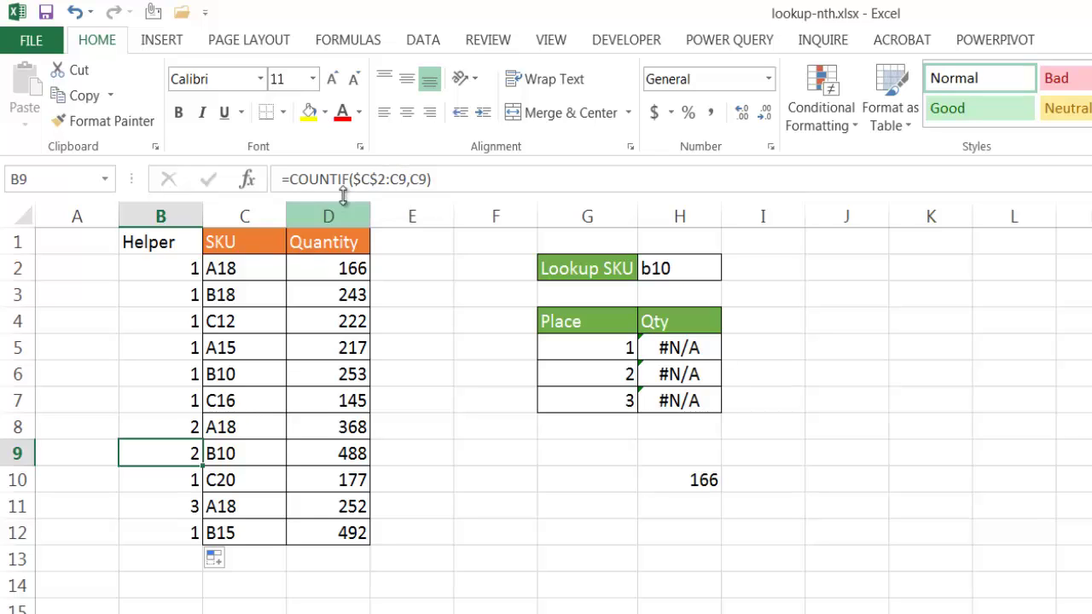
{"action": "left_click", "coordinate": [368, 180]}
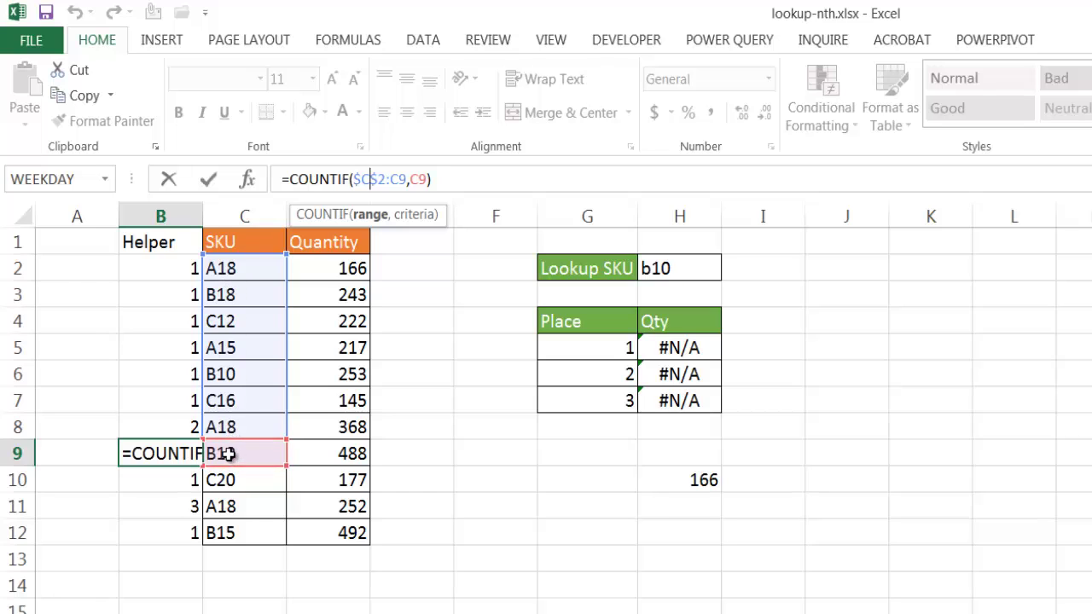
{"action": "key", "text": "ctrl+Return"}
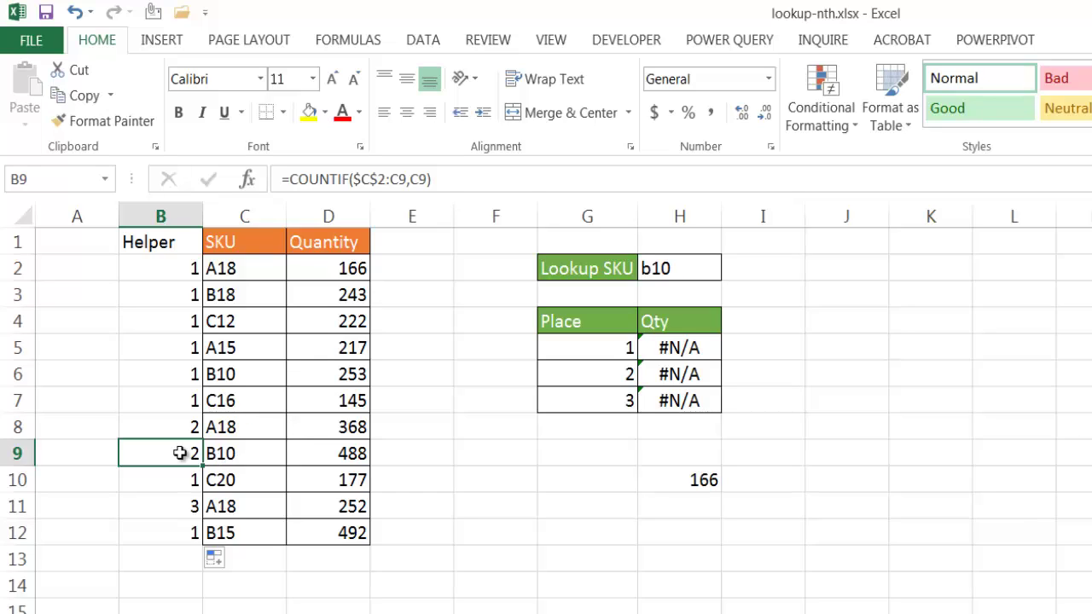
{"action": "left_click", "coordinate": [172, 268]}
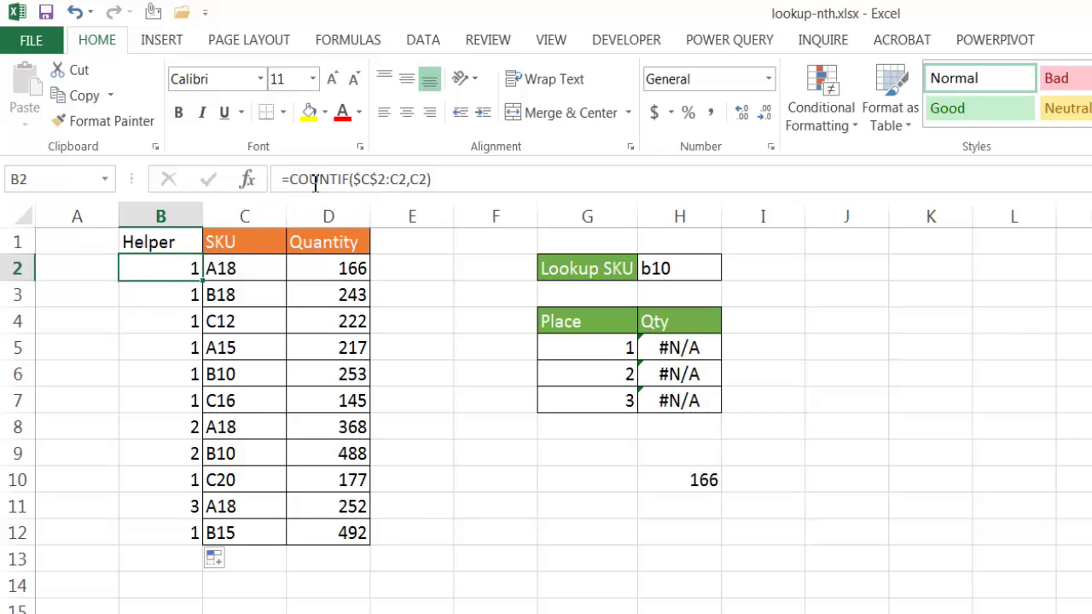
Prefix B2's count with C2&":"& so it builds keys like A18:1.
{"action": "left_click", "coordinate": [297, 178]}
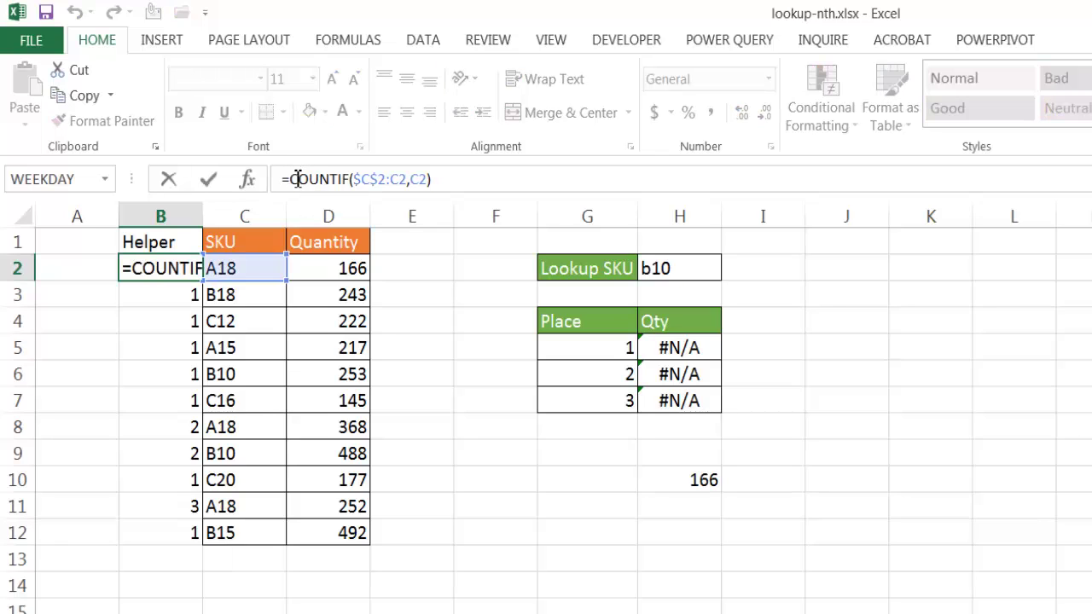
{"action": "left_click", "coordinate": [250, 267]}
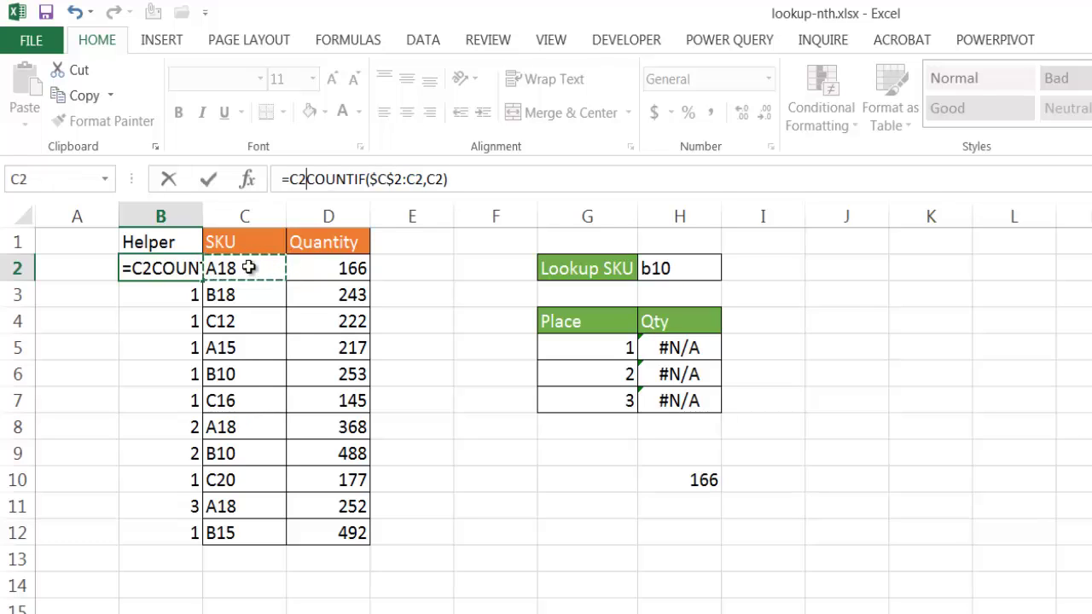
{"action": "type", "text": "&"}
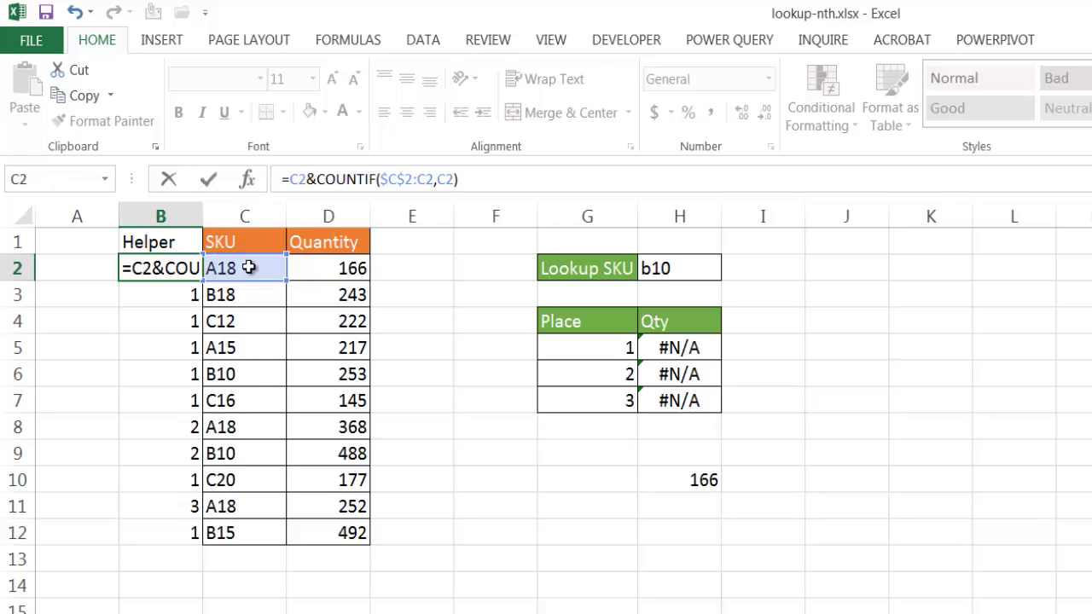
{"action": "type", "text": "\""}
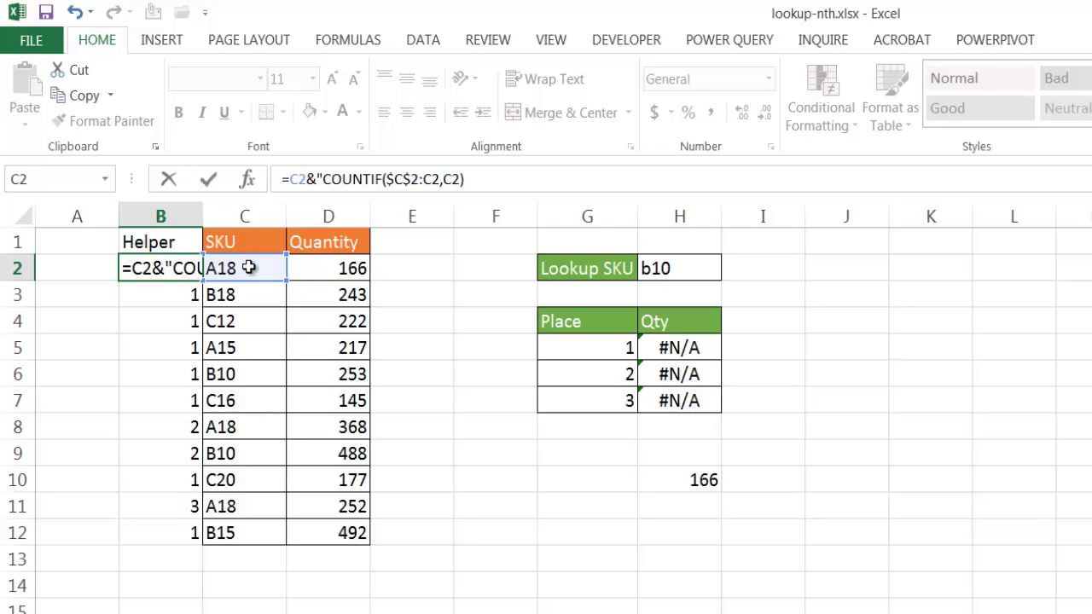
{"action": "type", "text": ":"}
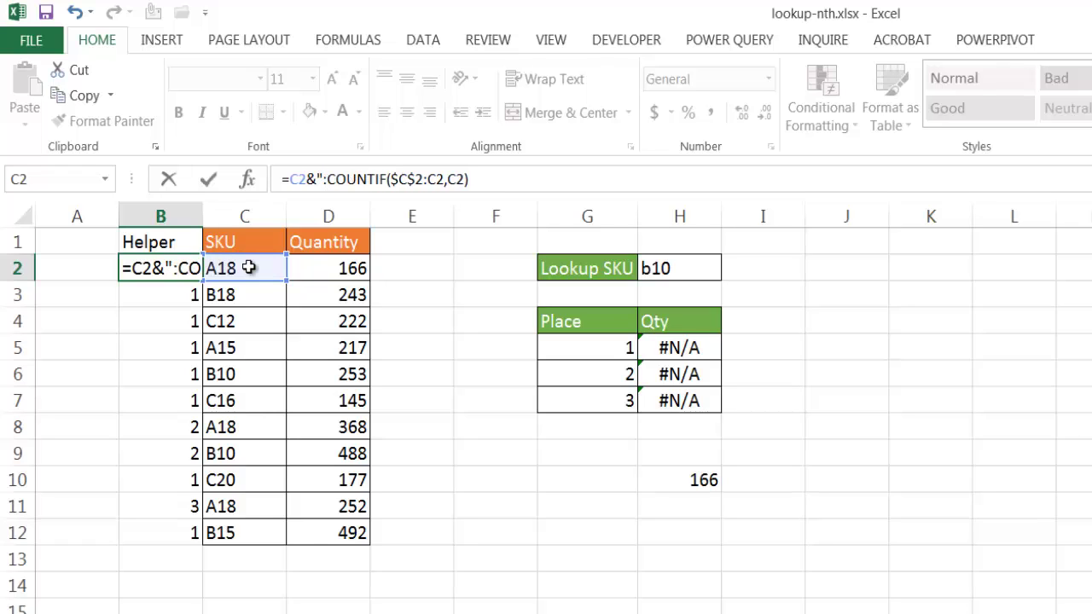
{"action": "type", "text": "\"&"}
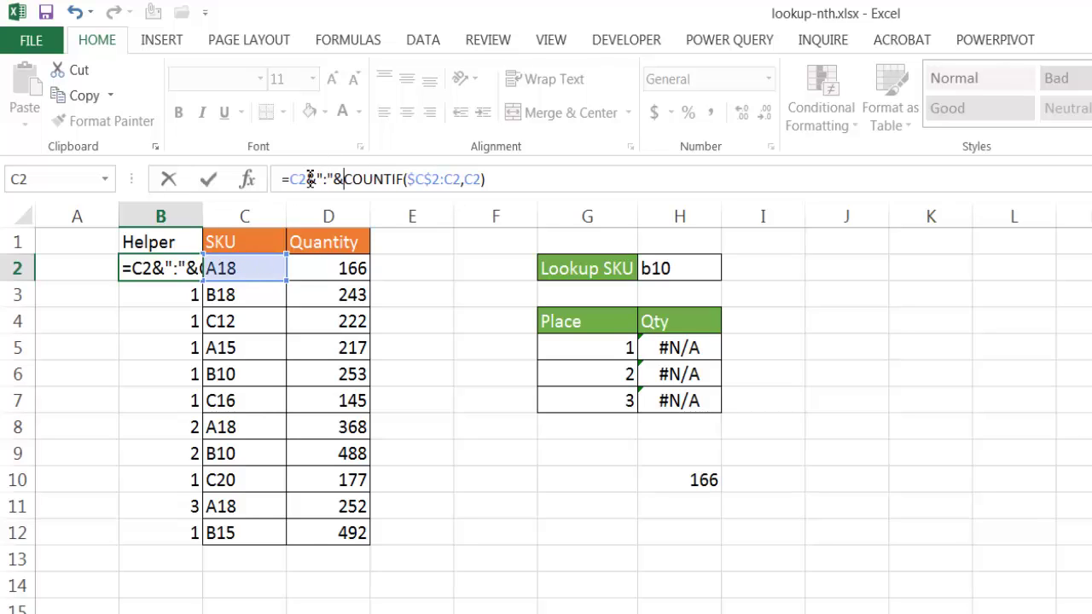
{"action": "key", "text": "Return"}
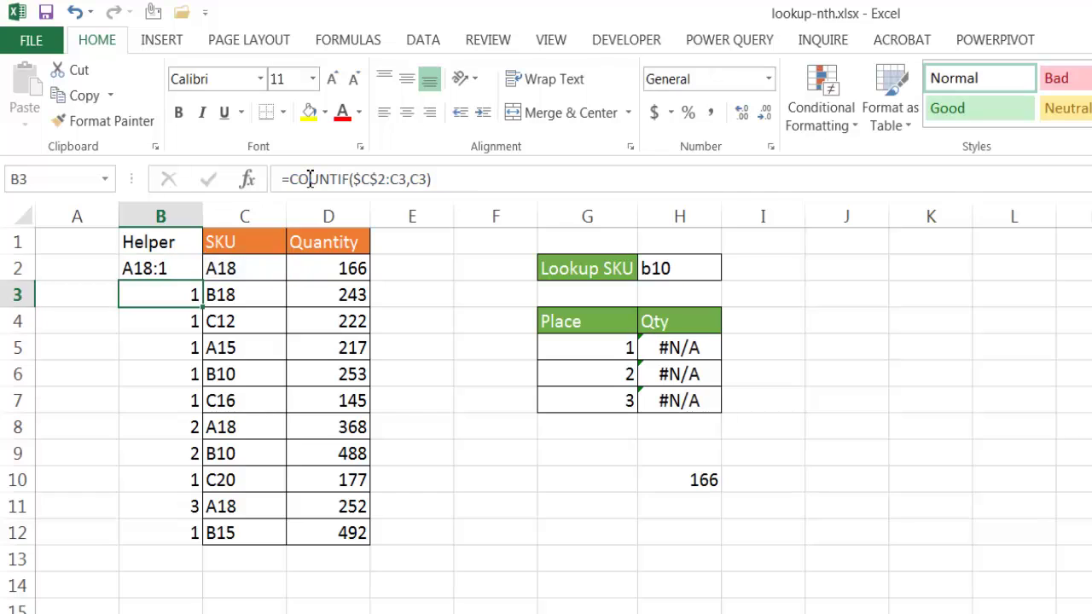
Copy the SKU:count formula down to B12 and select the old Qty results H5:H7.
{"action": "left_click", "coordinate": [169, 275]}
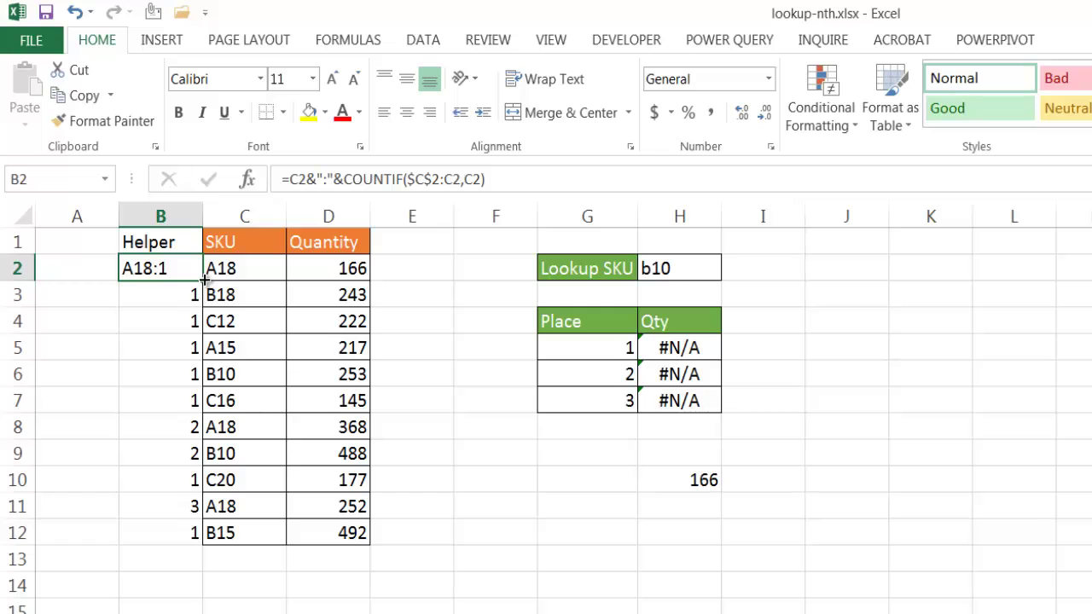
{"action": "double_click", "coordinate": [205, 278]}
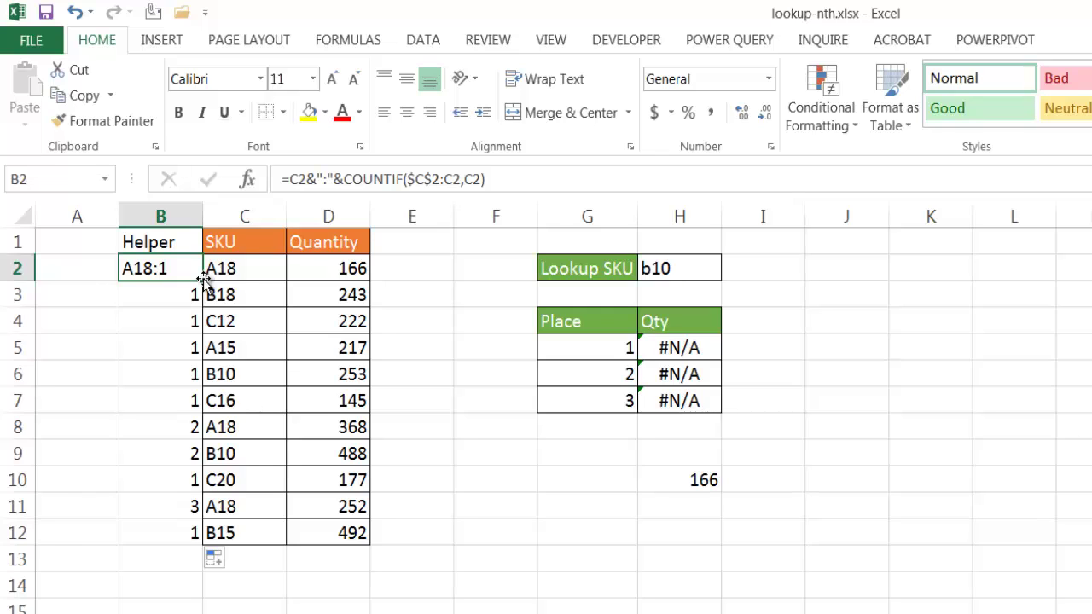
{"action": "left_click", "coordinate": [153, 535]}
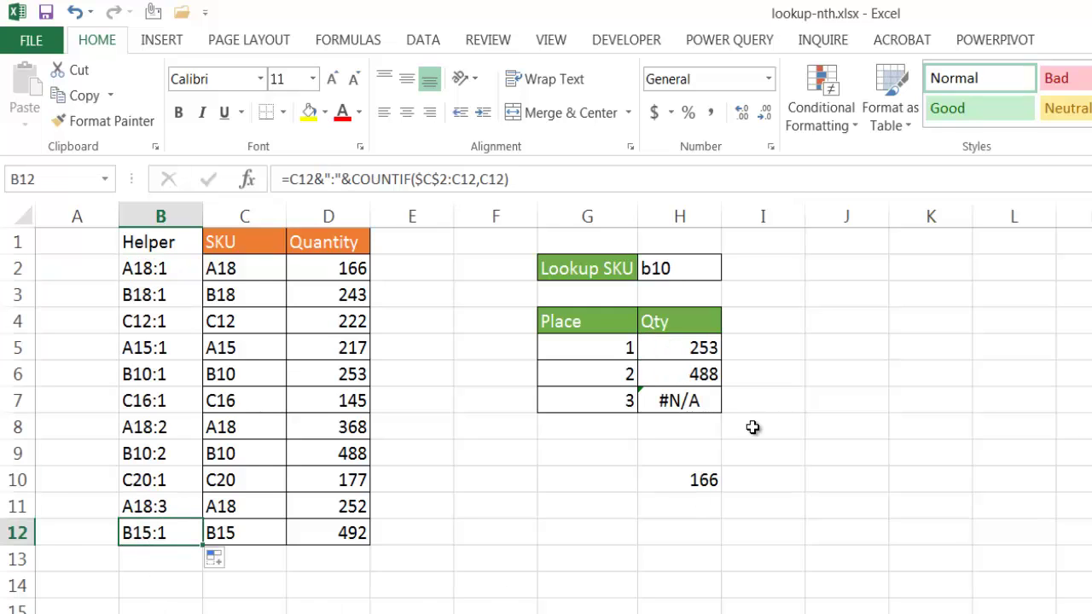
{"action": "left_click_drag", "start_coordinate": [685, 348], "coordinate": [684, 400]}
Clear H5:H7 and start a VLOOKUP in H5 with lookup value $H$2&":"&.
{"action": "key", "text": "Delete"}
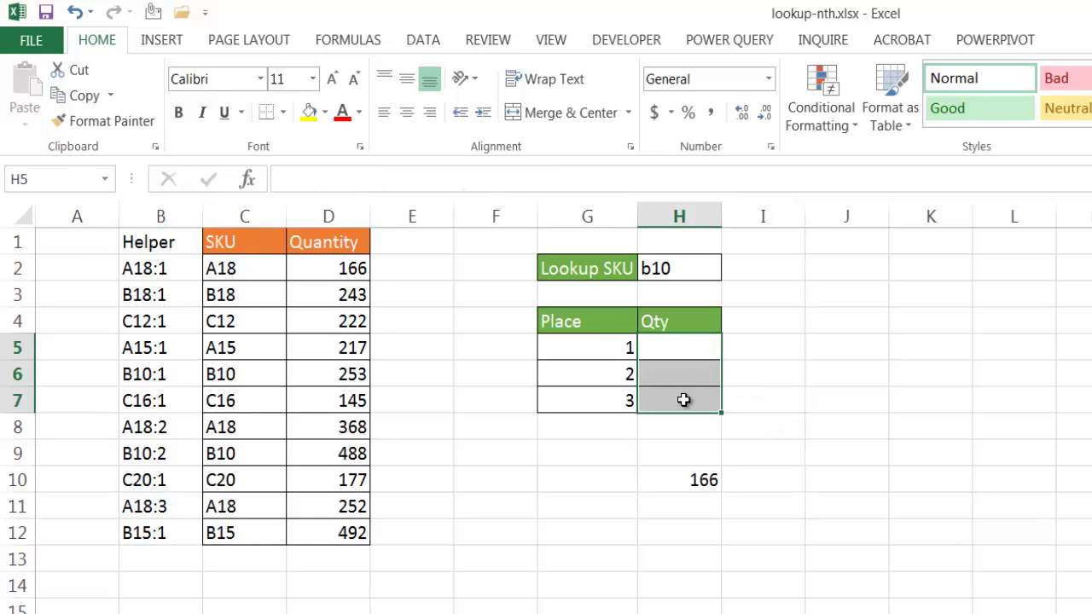
{"action": "left_click", "coordinate": [678, 343]}
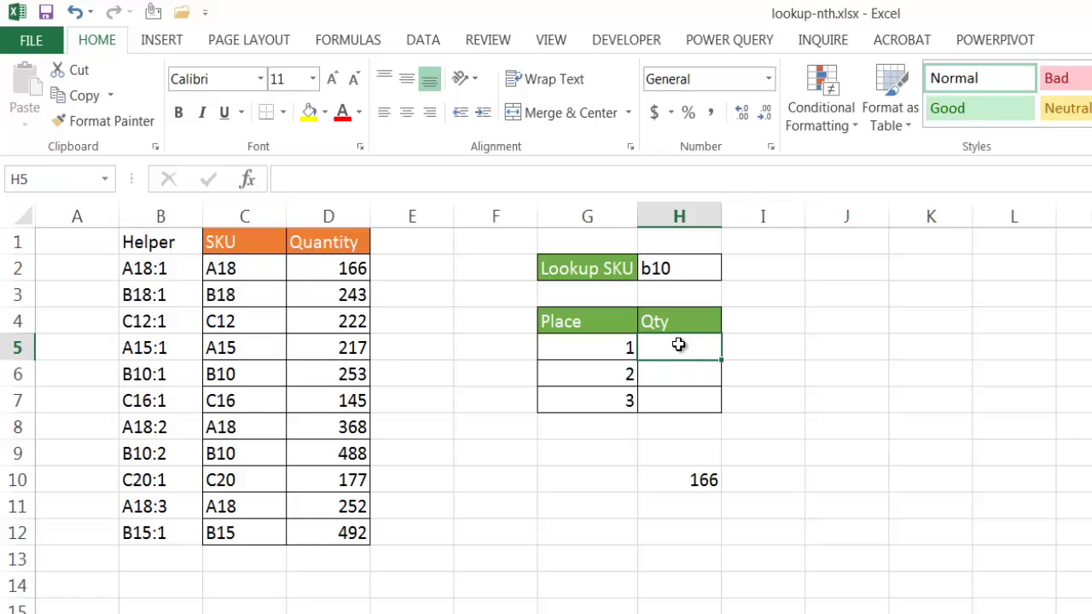
{"action": "type", "text": "=vlo"}
{"action": "key", "text": "Tab"}
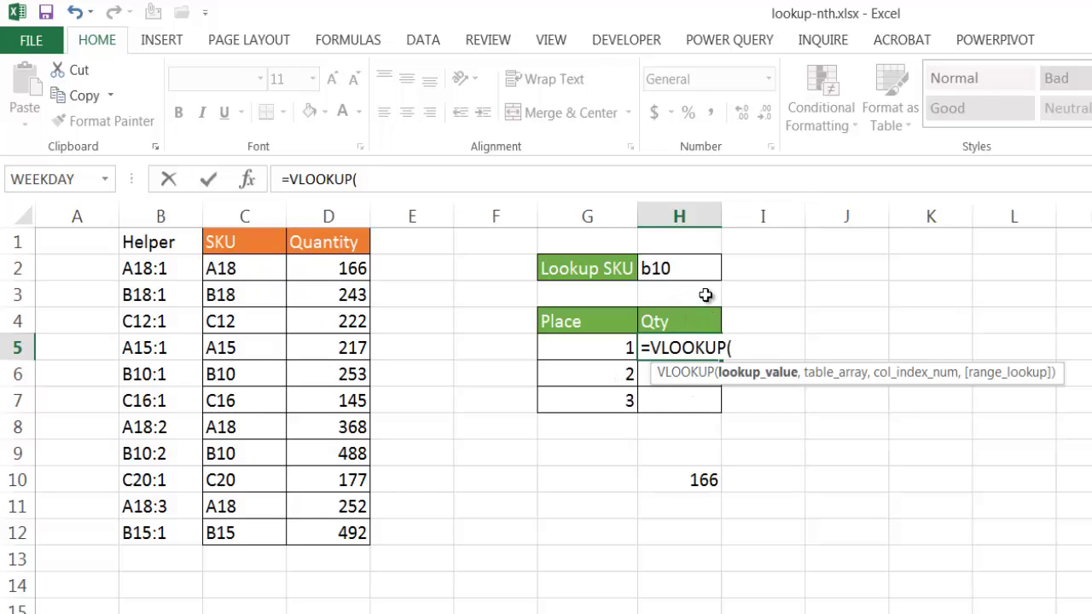
{"action": "left_click", "coordinate": [675, 268]}
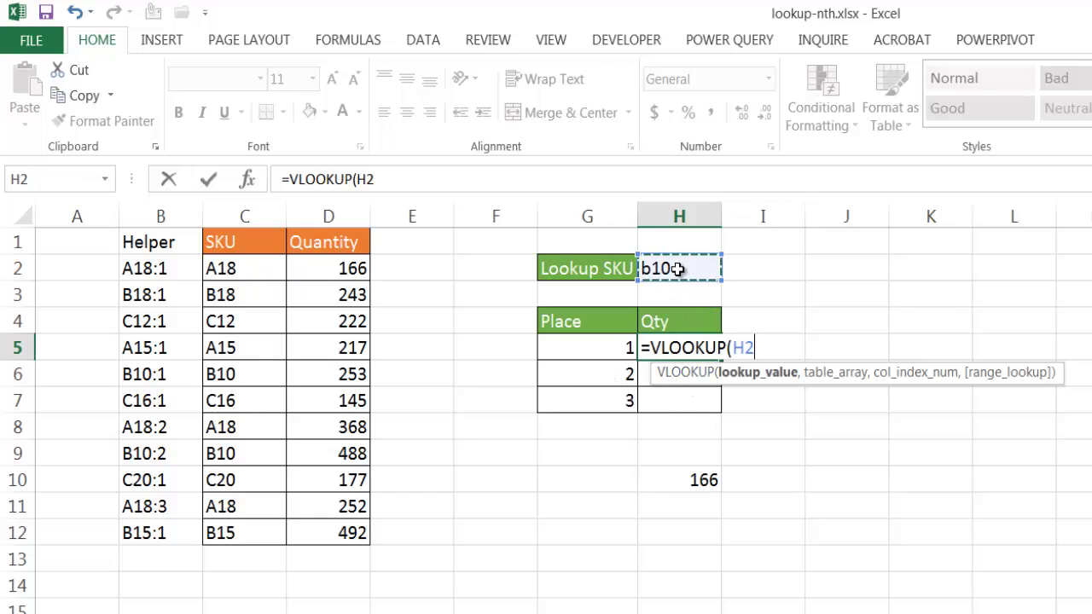
{"action": "key", "text": "F4"}
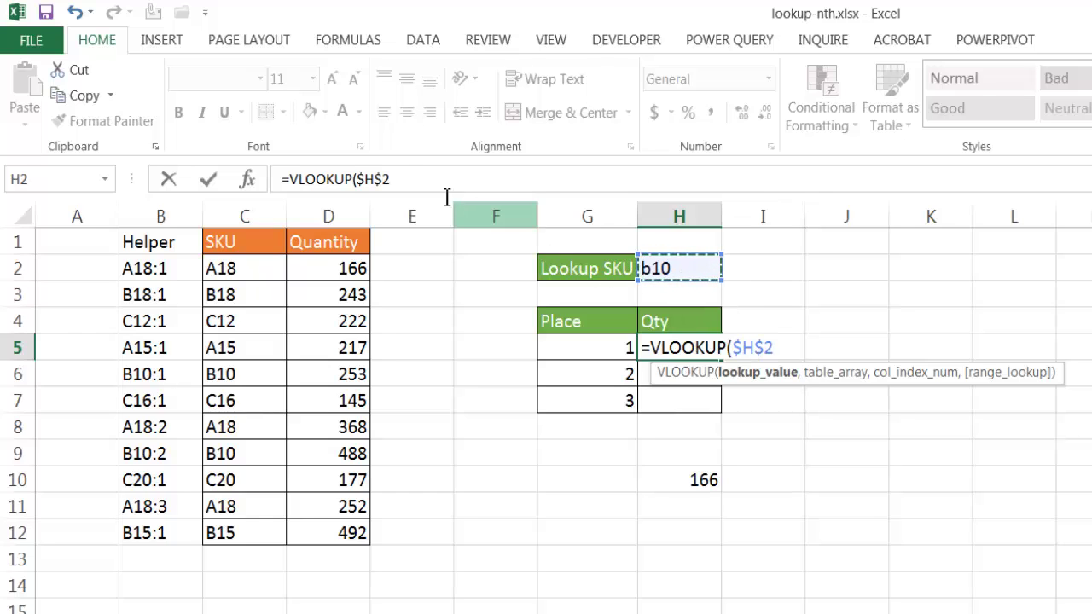
{"action": "left_click", "coordinate": [402, 177]}
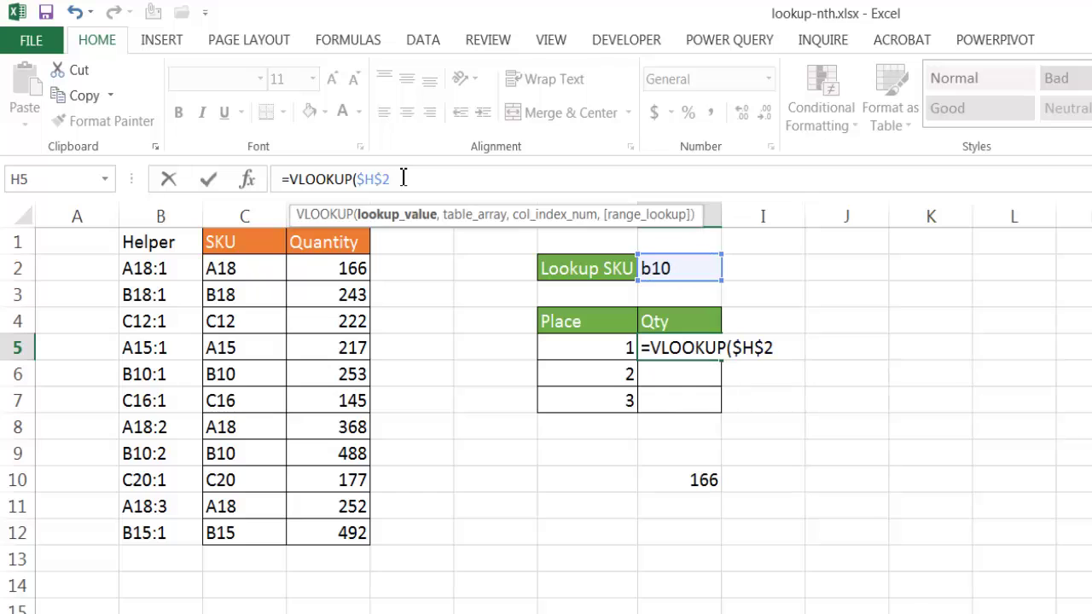
{"action": "type", "text": "&\""}
{"action": "type", "text": ":\"&"}
Complete the H5 formula as =VLOOKUP($H$2&":"&G5,$B$1:$D$12,3,FALSE).
{"action": "left_click", "coordinate": [577, 346]}
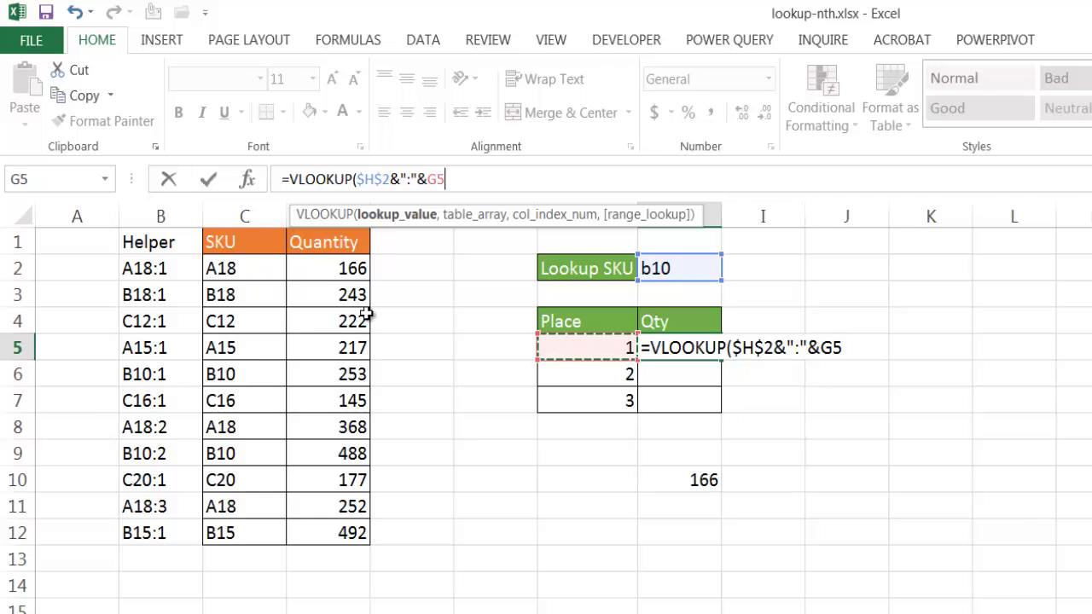
{"action": "type", "text": ","}
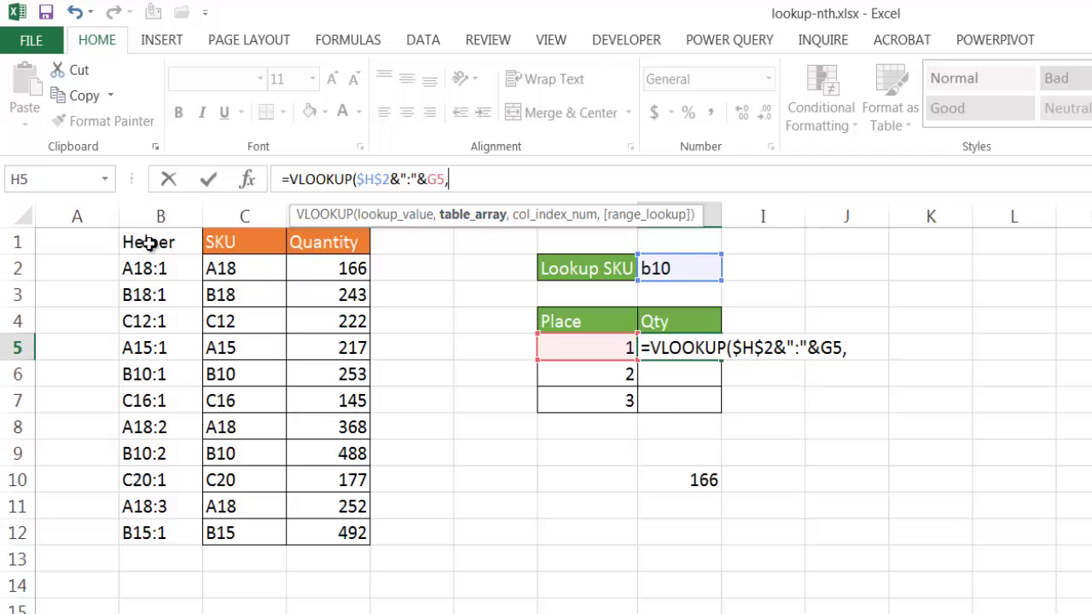
{"action": "left_click_drag", "start_coordinate": [149, 244], "coordinate": [338, 532]}
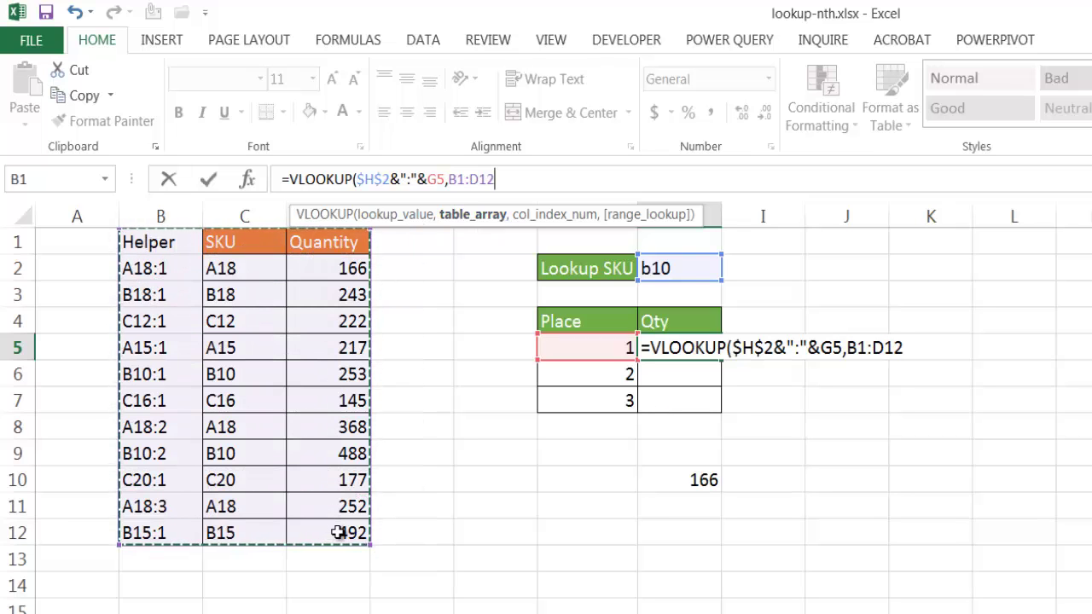
{"action": "key", "text": "F4"}
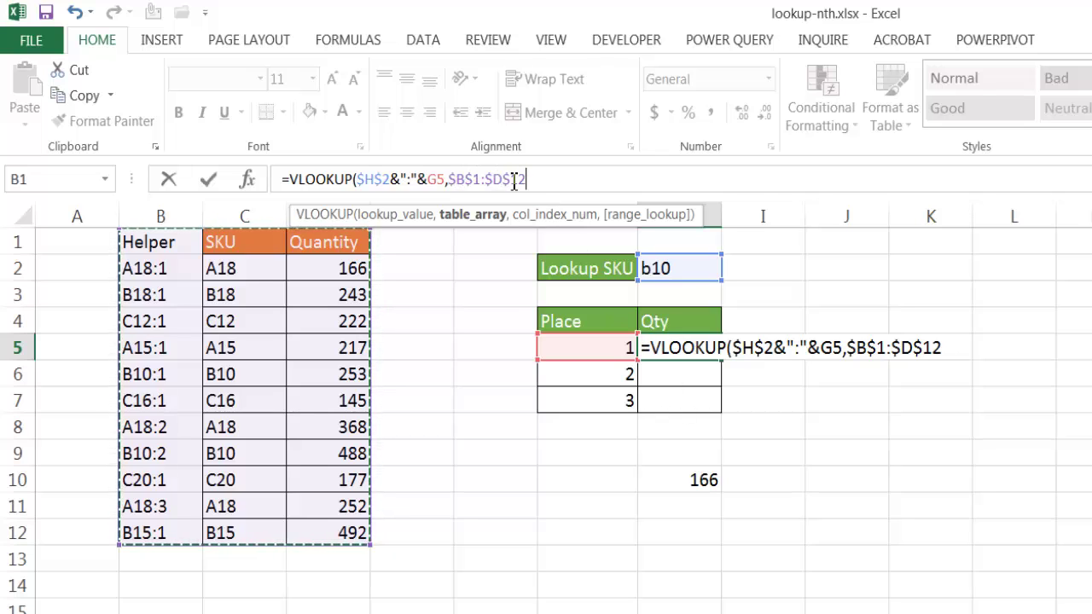
{"action": "type", "text": ","}
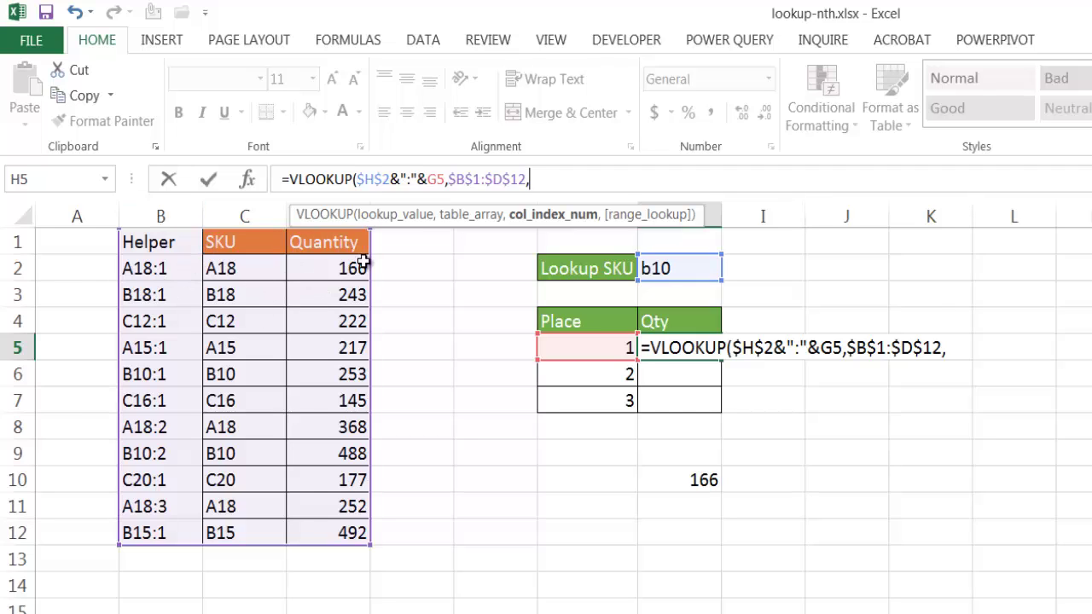
{"action": "type", "text": ","}
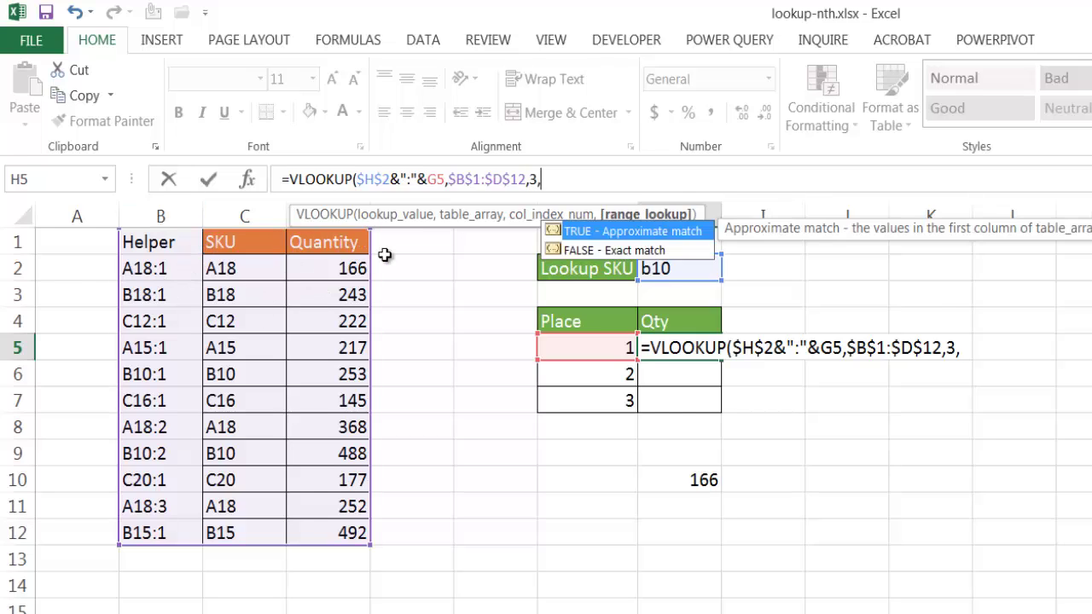
{"action": "double_click", "coordinate": [577, 251]}
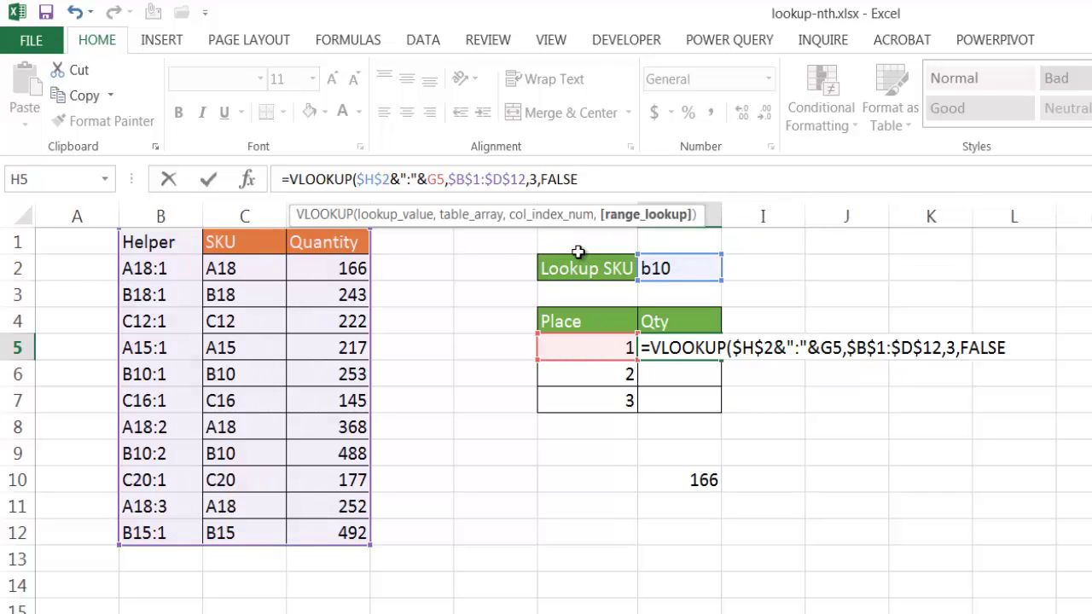
{"action": "type", "text": ")"}
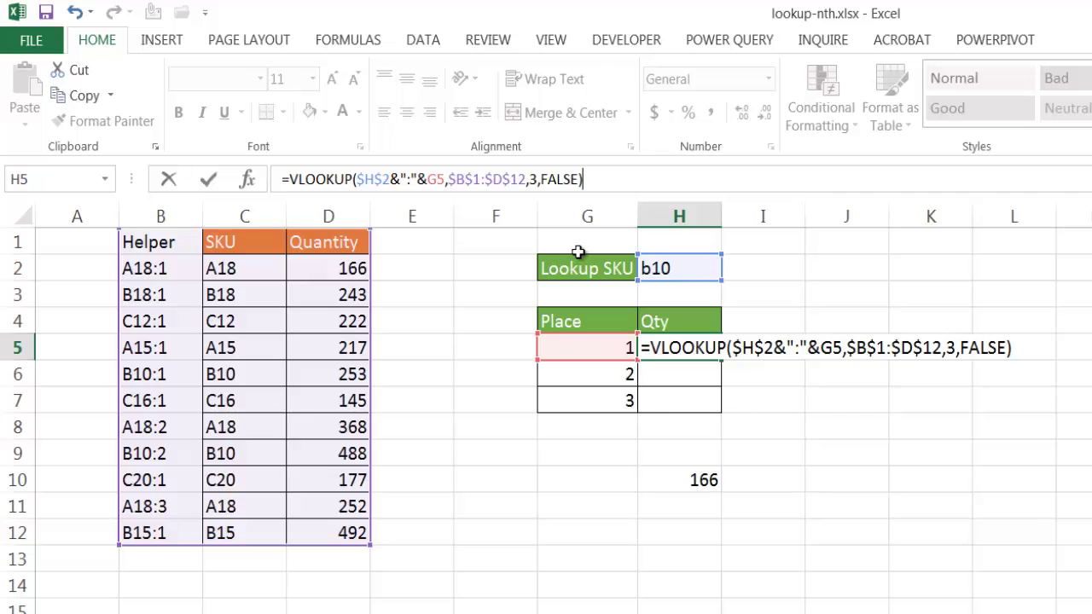
Commit the H5 lookup, returning 253, and compare it with the first B10 row.
{"action": "key", "text": "Return"}
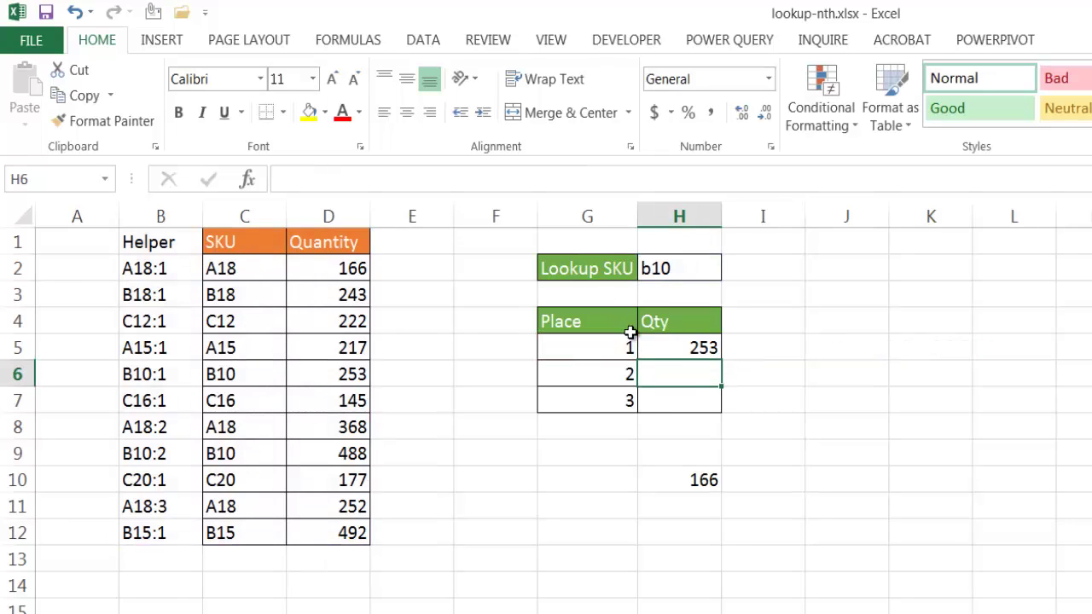
{"action": "left_click", "coordinate": [669, 352]}
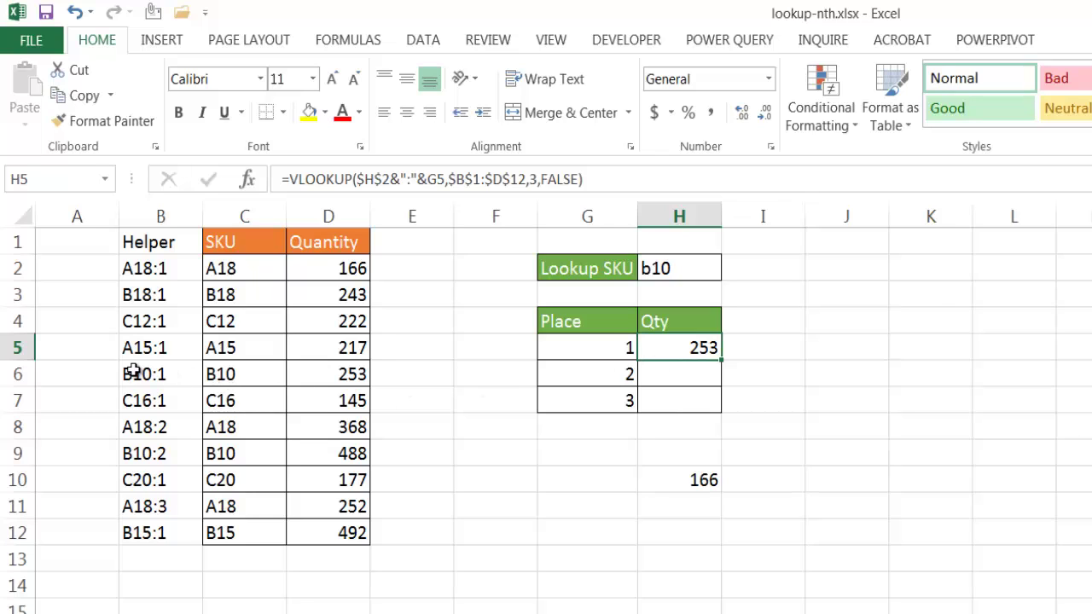
{"action": "left_click_drag", "start_coordinate": [135, 372], "coordinate": [309, 378]}
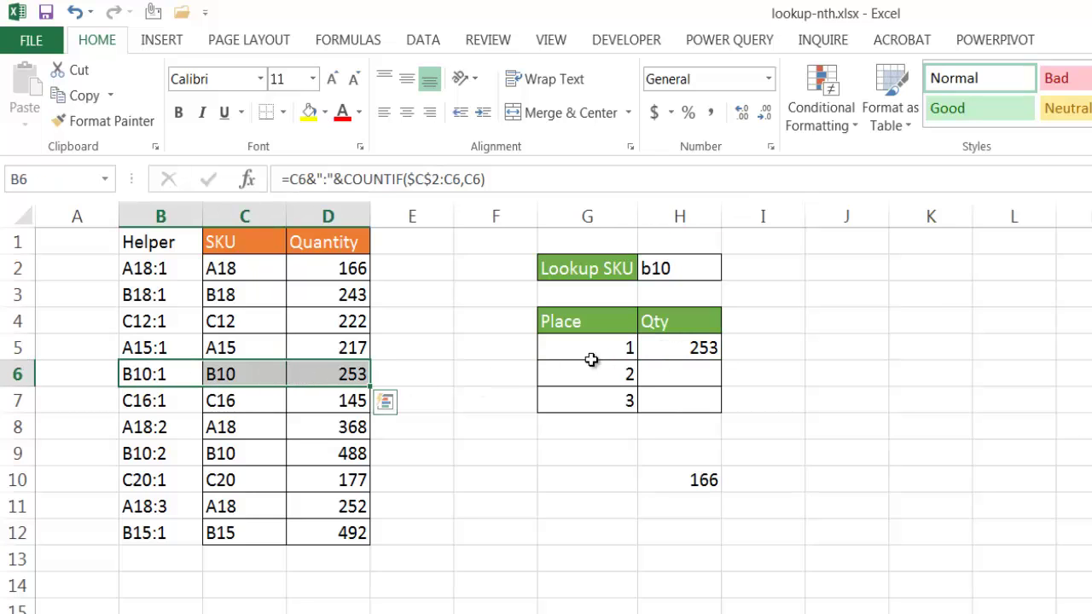
Copy the lookup down to H6:H7 and verify 488 against the second B10 row.
{"action": "left_click", "coordinate": [695, 348]}
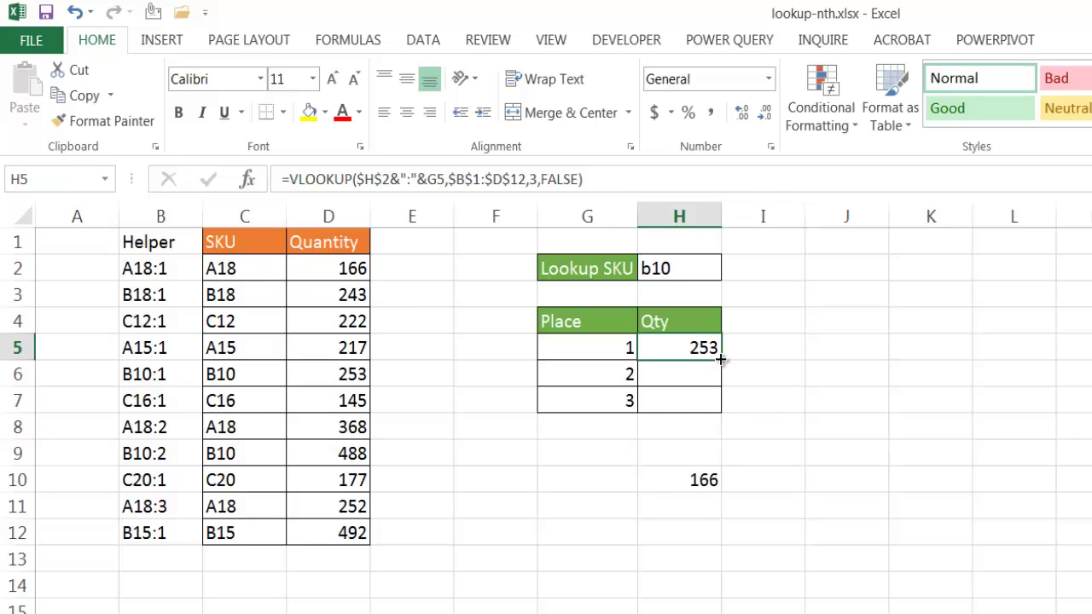
{"action": "double_click", "coordinate": [720, 360]}
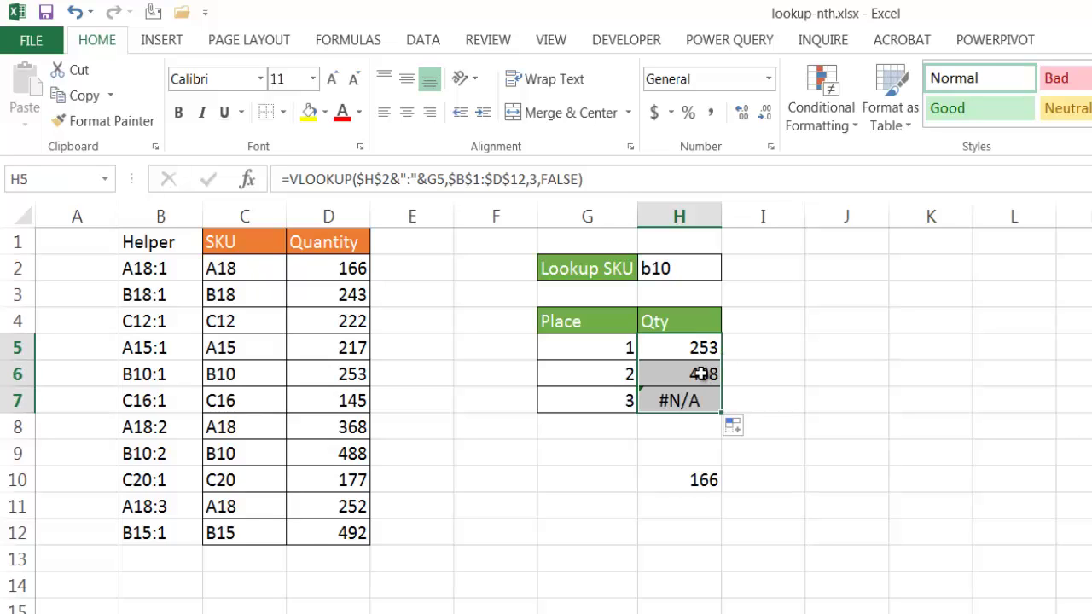
{"action": "left_click", "coordinate": [699, 374]}
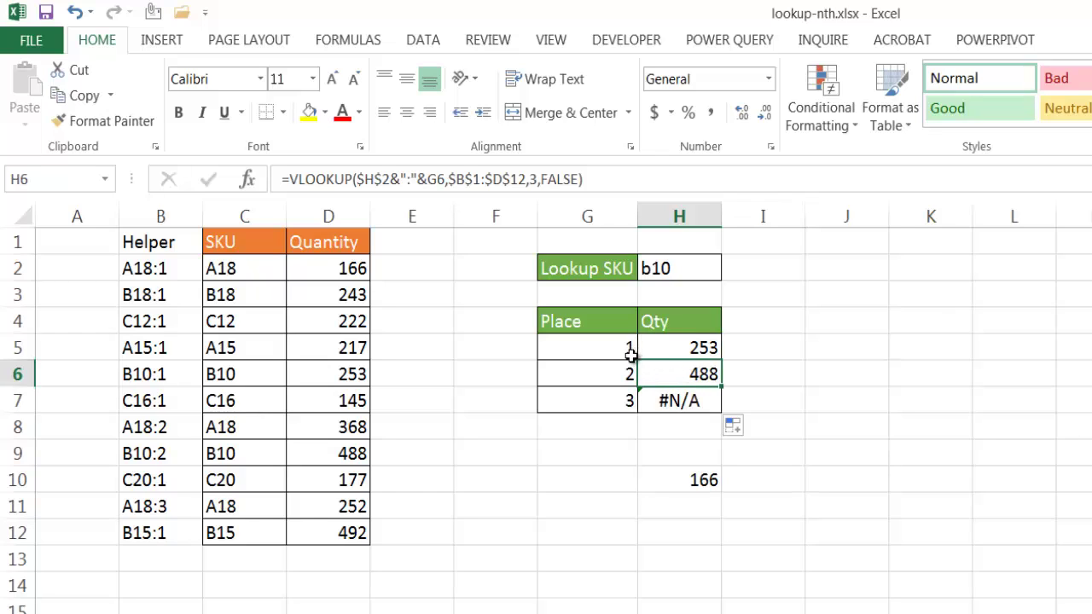
{"action": "left_click", "coordinate": [248, 453]}
{"action": "left_click", "coordinate": [312, 458]}
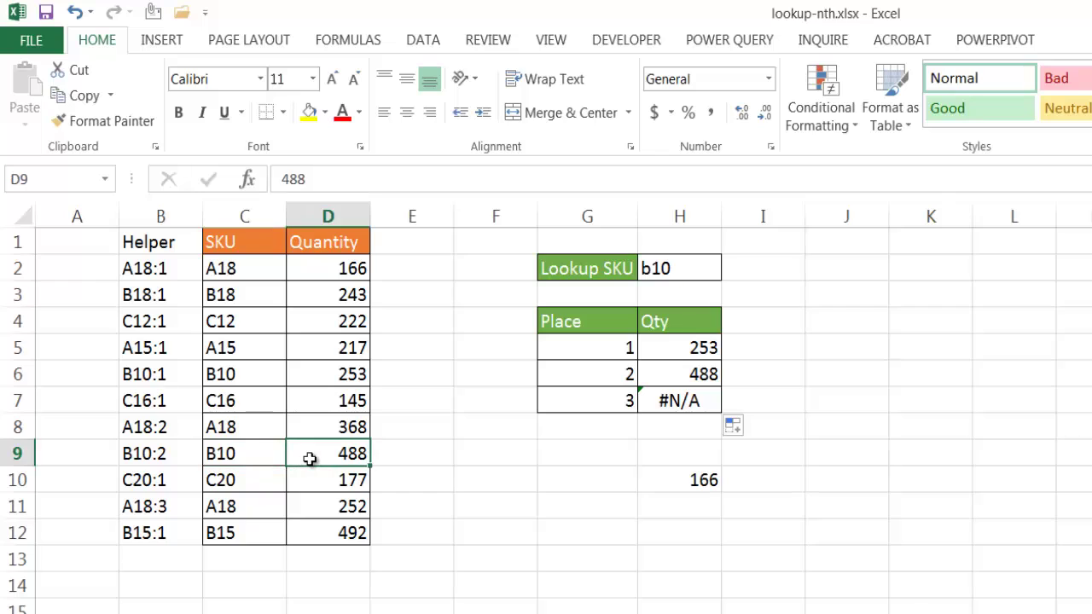
{"action": "left_click", "coordinate": [699, 373]}
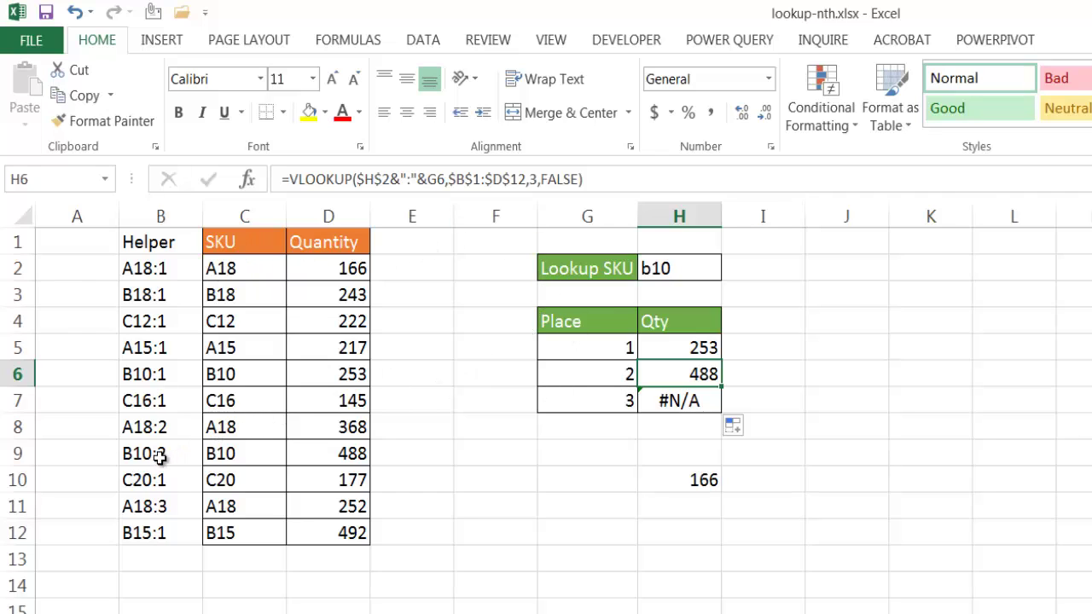
{"action": "left_click_drag", "start_coordinate": [156, 455], "coordinate": [332, 449]}
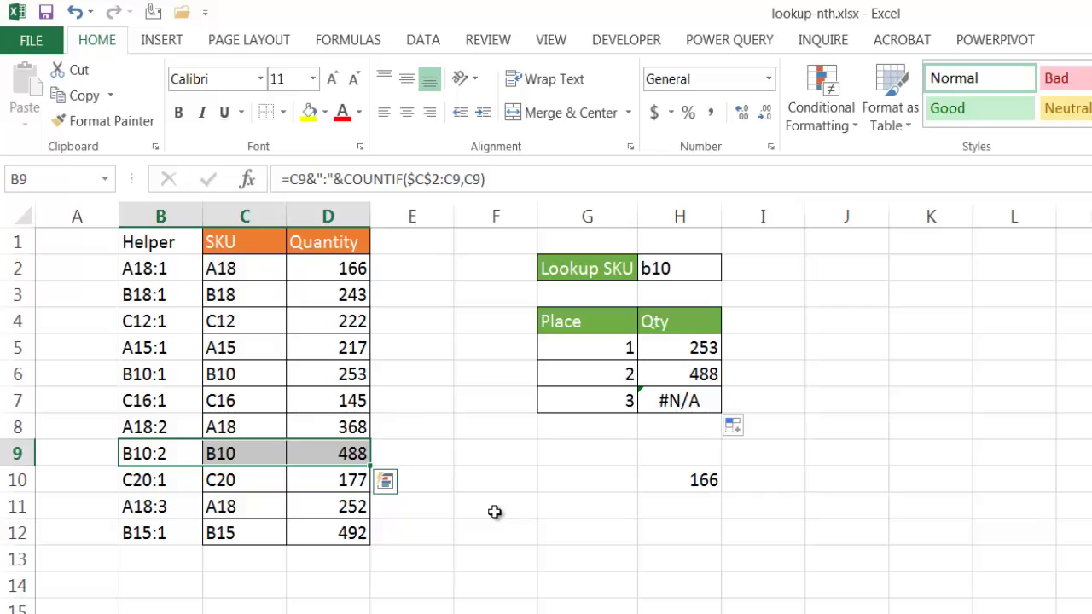
{"action": "left_click", "coordinate": [621, 403]}
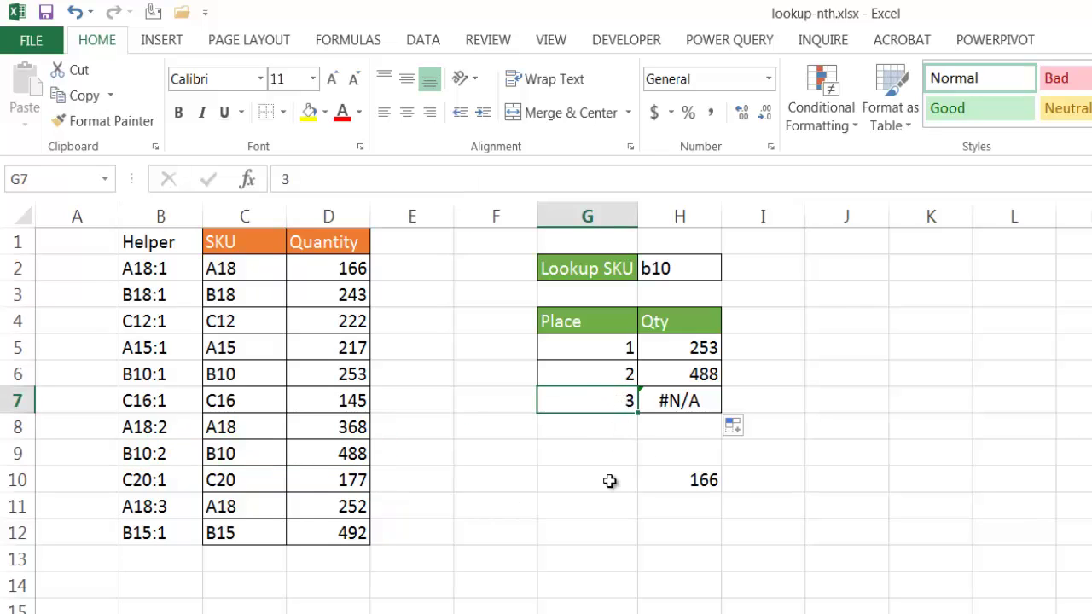